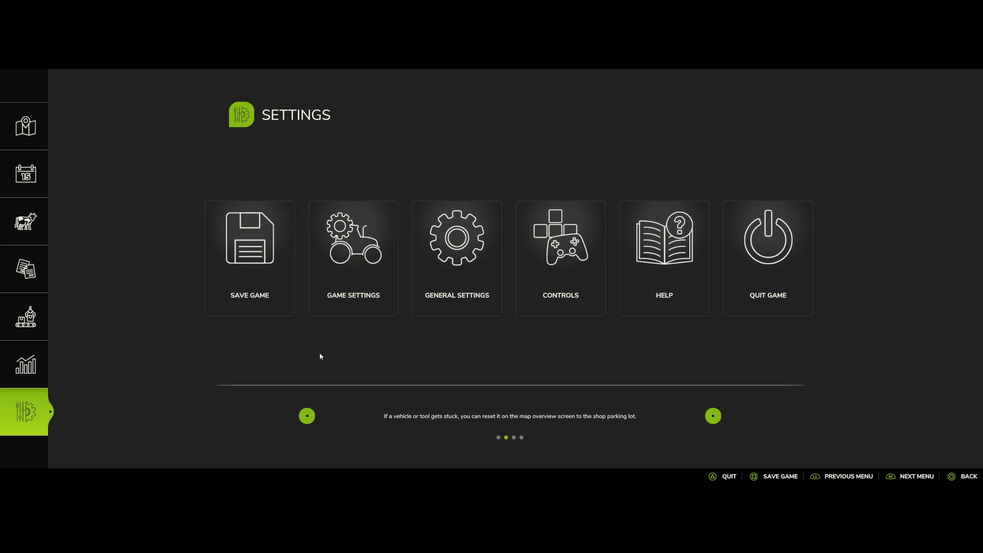
# Open the game settings page
pyautogui.press('Up')
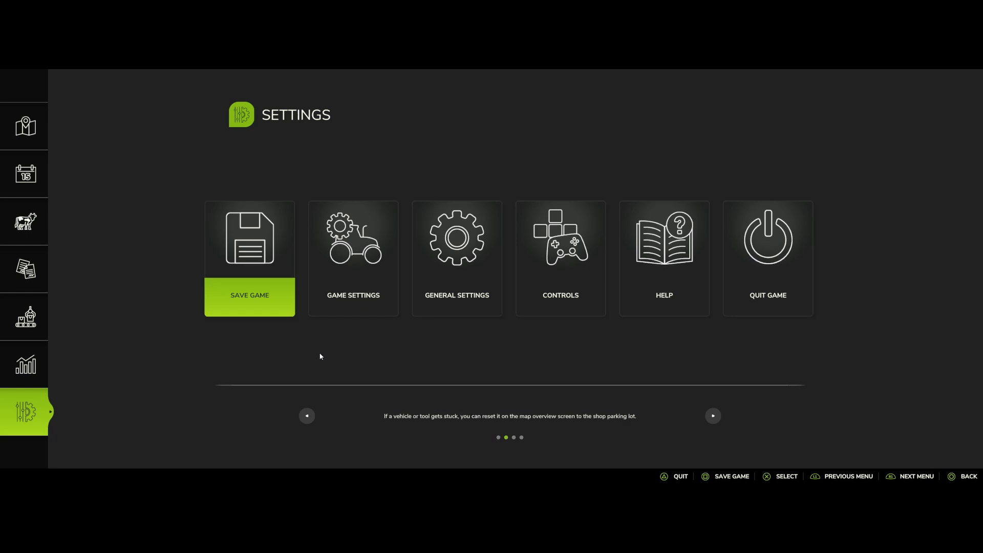
pyautogui.press('Right')
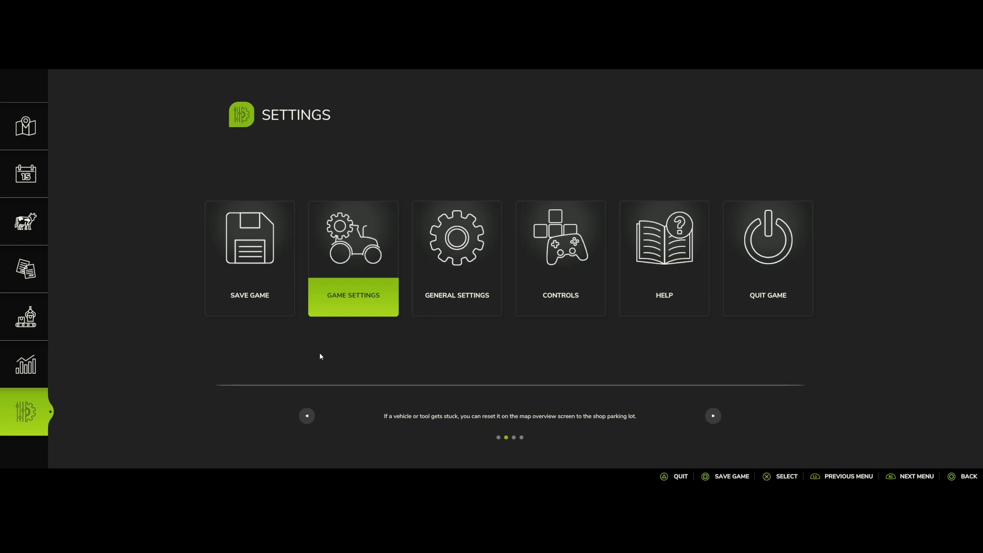
pyautogui.press('Return')
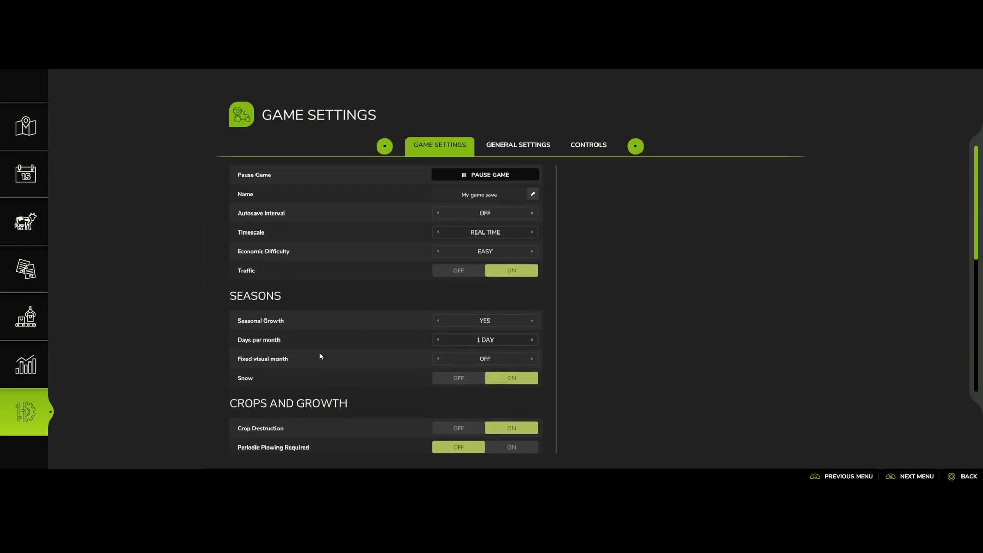
# Examine the save name, autosave interval, timescale and economic difficulty settings
pyautogui.press('Down')
pyautogui.press('Down')
pyautogui.press('Down')
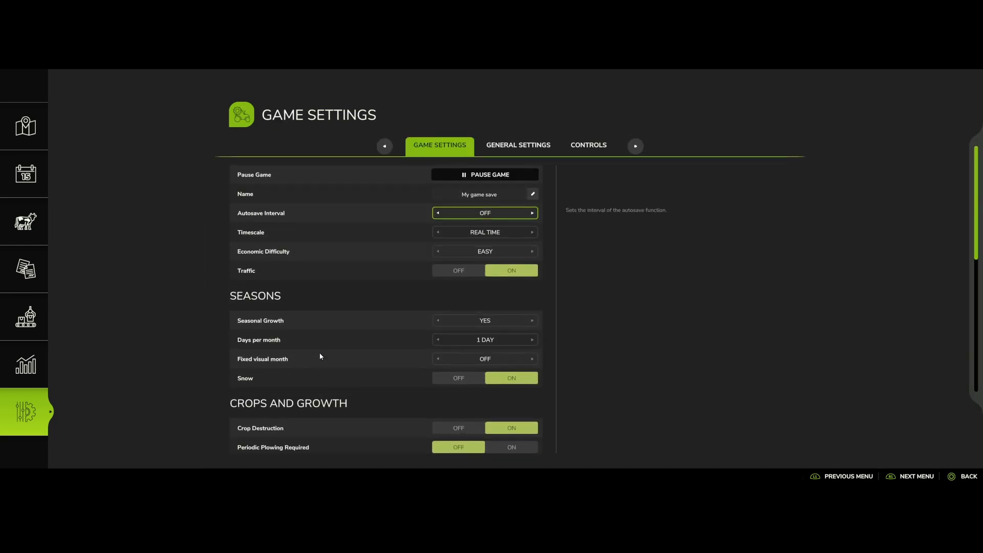
pyautogui.press('Up')
pyautogui.press('Up')
pyautogui.press('Down')
pyautogui.press('Down')
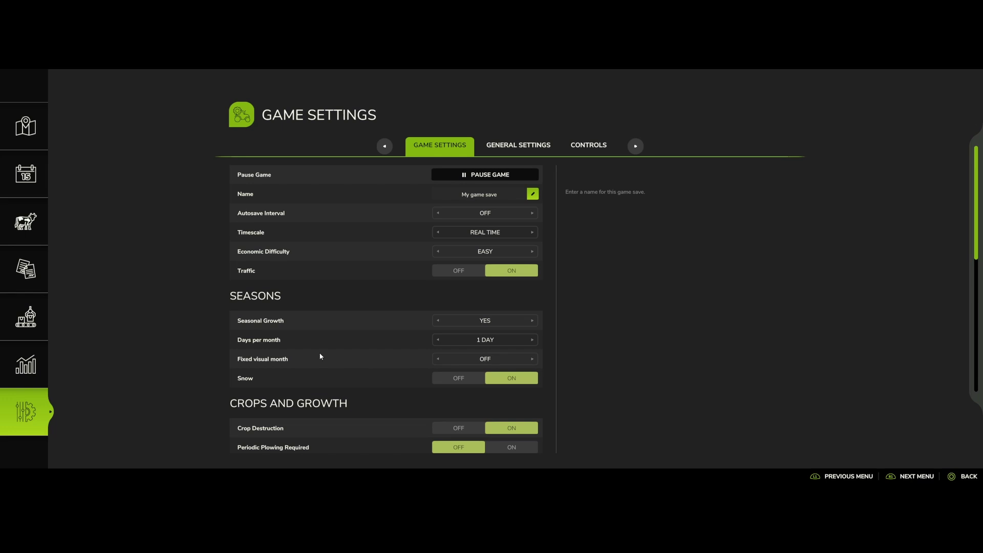
pyautogui.press('Down')
pyautogui.press('Down')
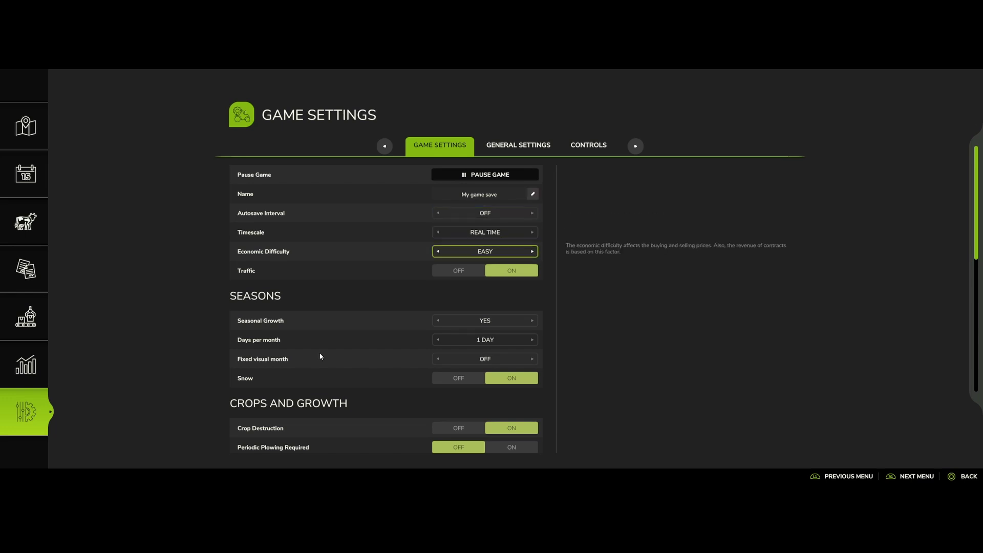
pyautogui.press('Up')
pyautogui.press('Up')
pyautogui.press('Down')
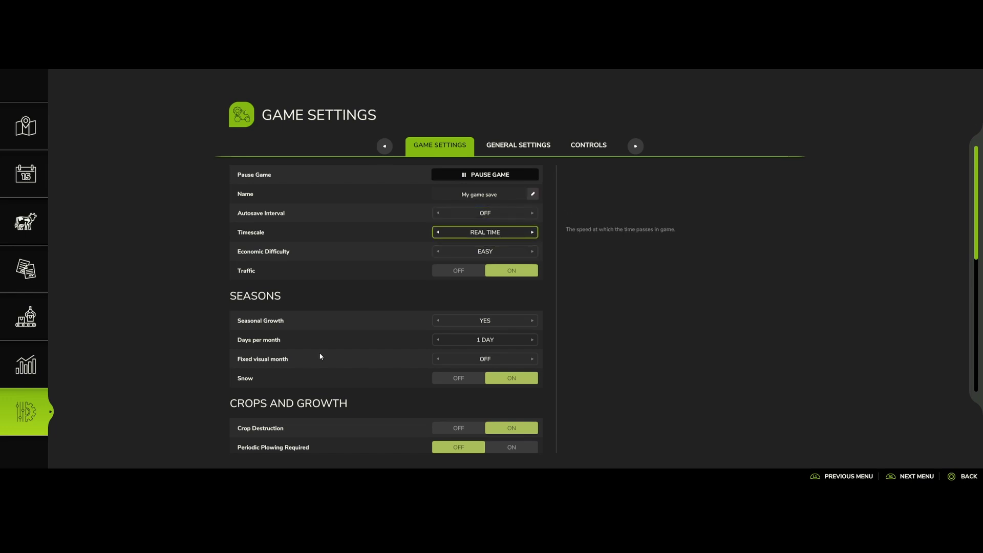
# Switch Seasonal Growth to No and back to Yes
pyautogui.press('Down')
pyautogui.press('Down')
pyautogui.press('Down')
pyautogui.press('Down')
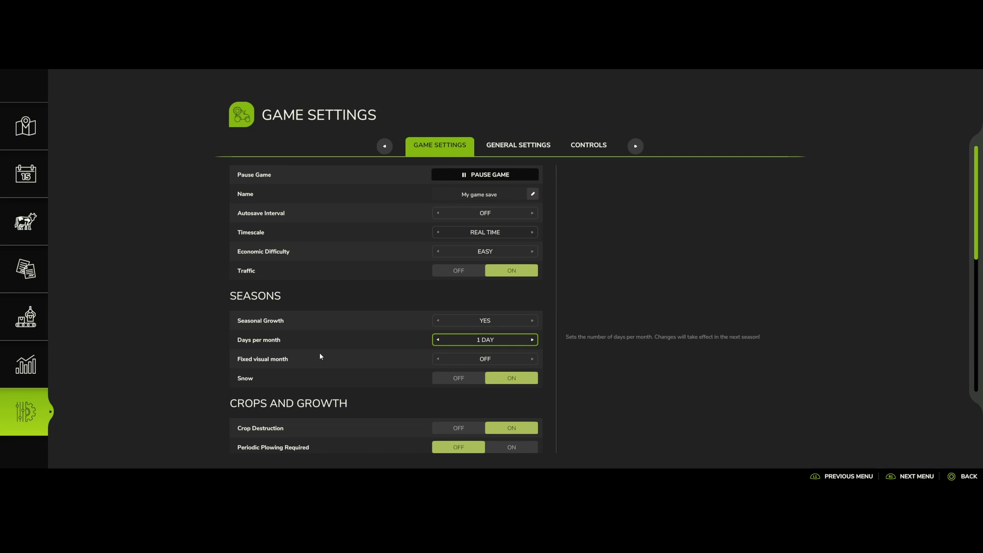
pyautogui.press('Up')
pyautogui.press('Right')
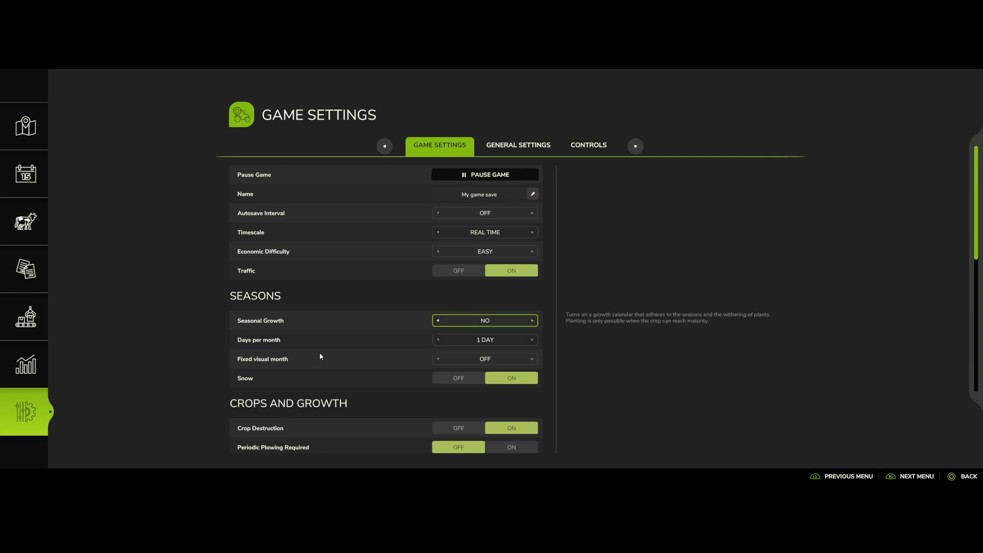
pyautogui.press('Left')
# Examine the fixed visual month, snow and crops and growth settings through Disaster Destruction
pyautogui.press('Down')
pyautogui.press('Down')
pyautogui.press('Down')
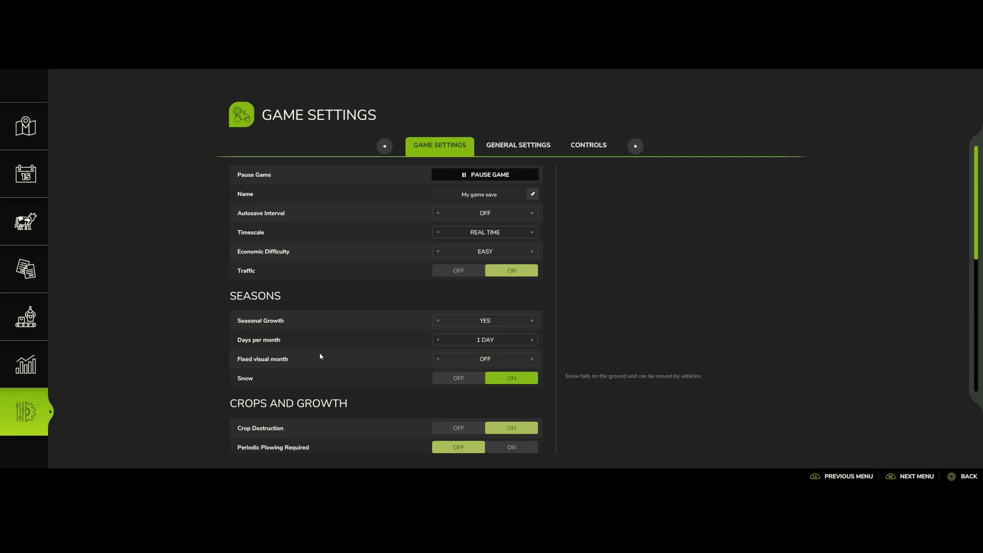
pyautogui.press('Down')
pyautogui.press('Down')
pyautogui.press('Down')
pyautogui.press('Down')
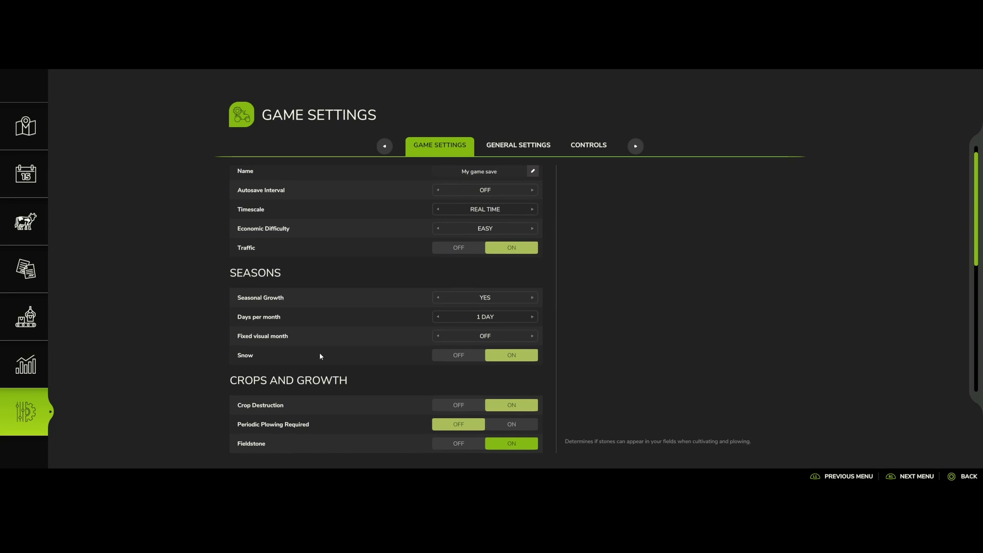
pyautogui.press('Down')
pyautogui.press('Up')
pyautogui.press('Up')
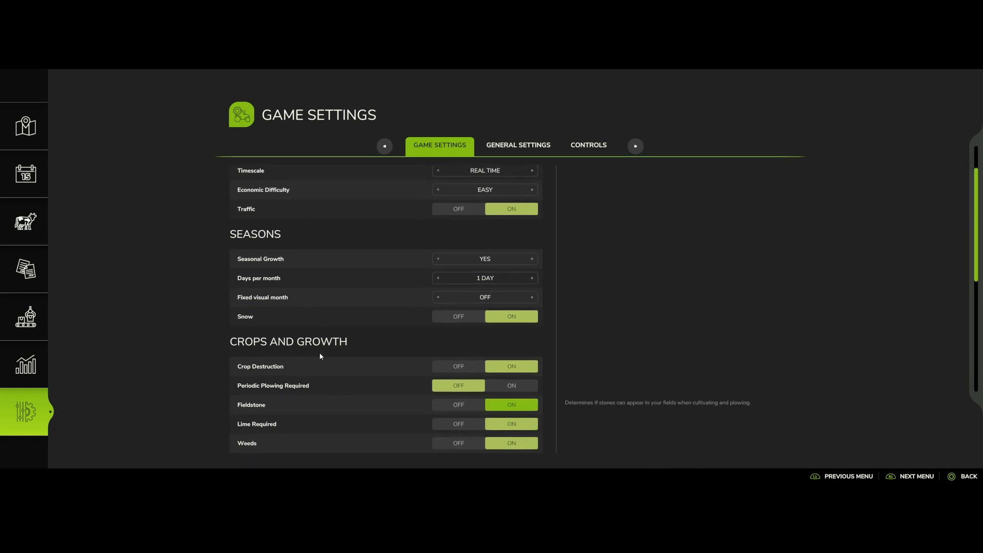
pyautogui.press('Up')
pyautogui.press('Down')
pyautogui.press('Up')
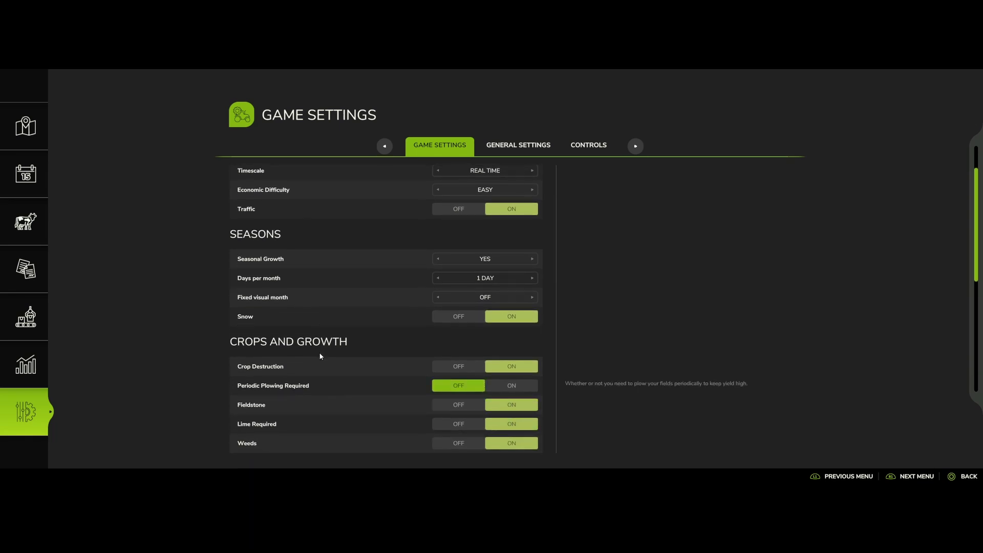
pyautogui.press('Down')
pyautogui.press('Down')
pyautogui.press('Down')
pyautogui.press('Down')
pyautogui.press('Down')
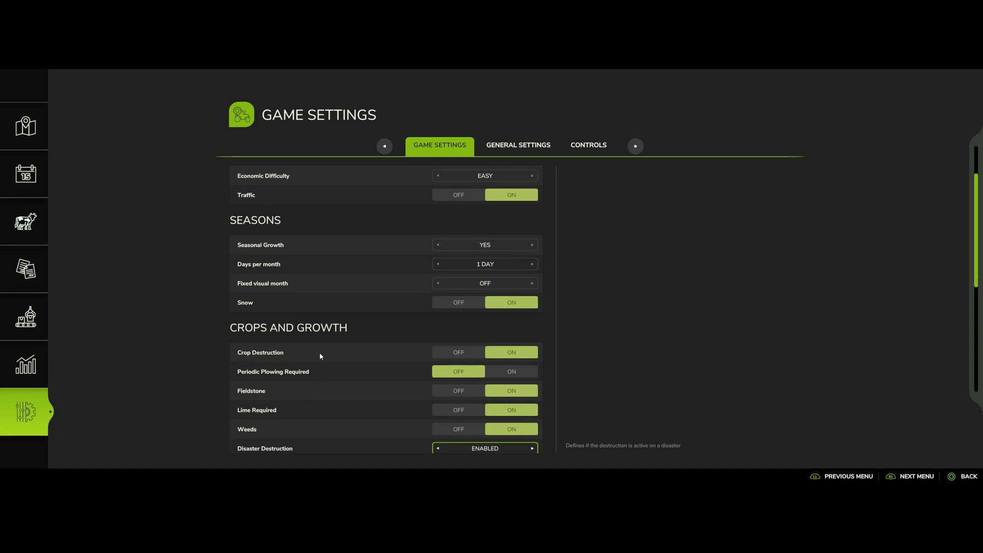
pyautogui.press('Up')
pyautogui.press('Down')
# Examine the vehicle control settings and the AI worker refill options
pyautogui.press('Down')
pyautogui.press('Down')
pyautogui.press('Down')
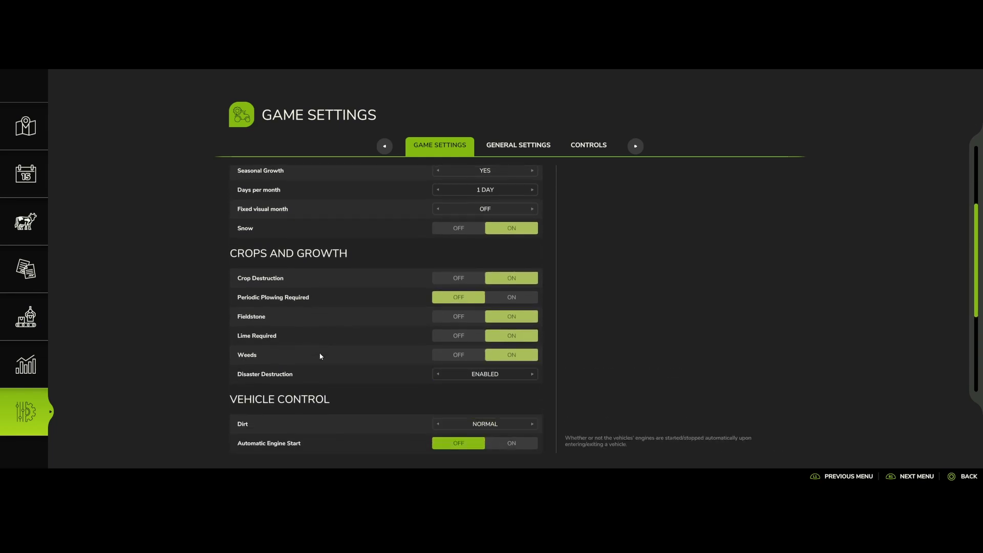
pyautogui.press('Up')
pyautogui.press('Up')
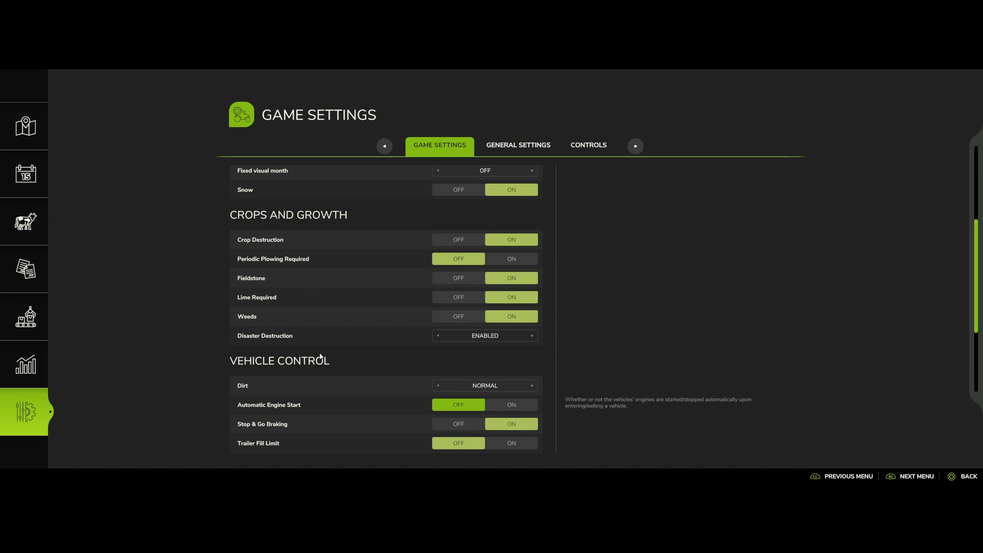
pyautogui.press('Down')
pyautogui.press('Down')
pyautogui.press('Down')
pyautogui.press('Down')
pyautogui.press('Down')
pyautogui.press('Down')
pyautogui.press('Down')
pyautogui.press('Down')
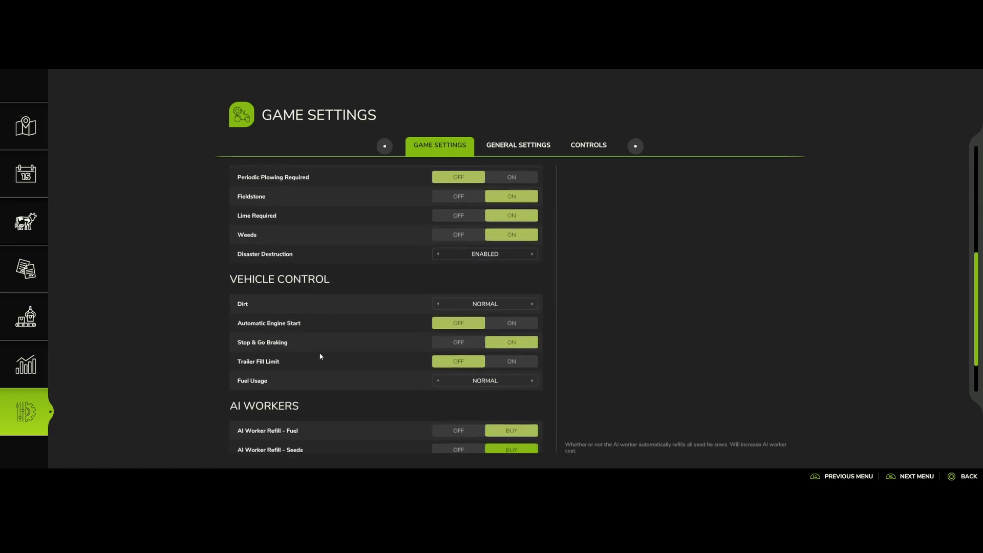
pyautogui.press('Down')
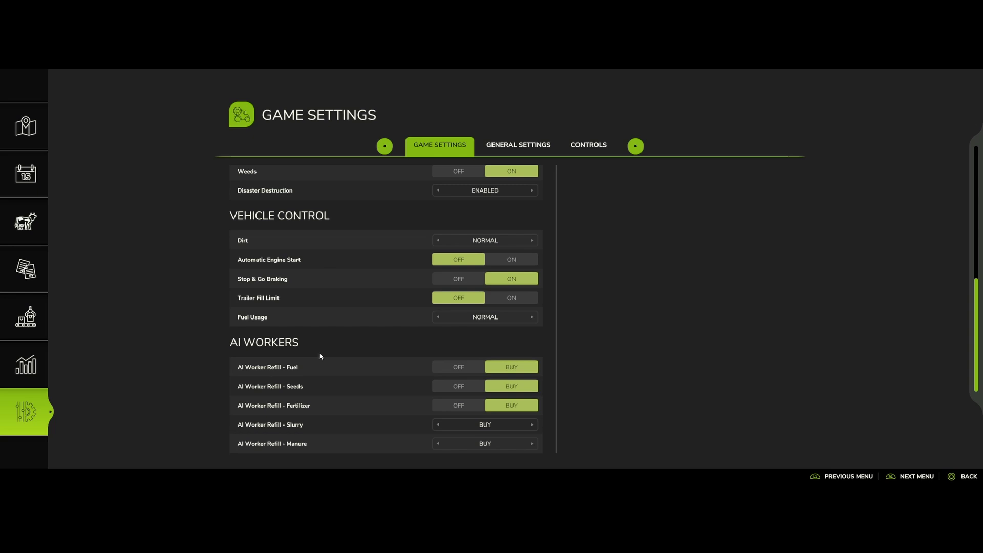
# Open the general settings and examine the display options from Help Window to Field Info
pyautogui.press('e')
pyautogui.press('Down')
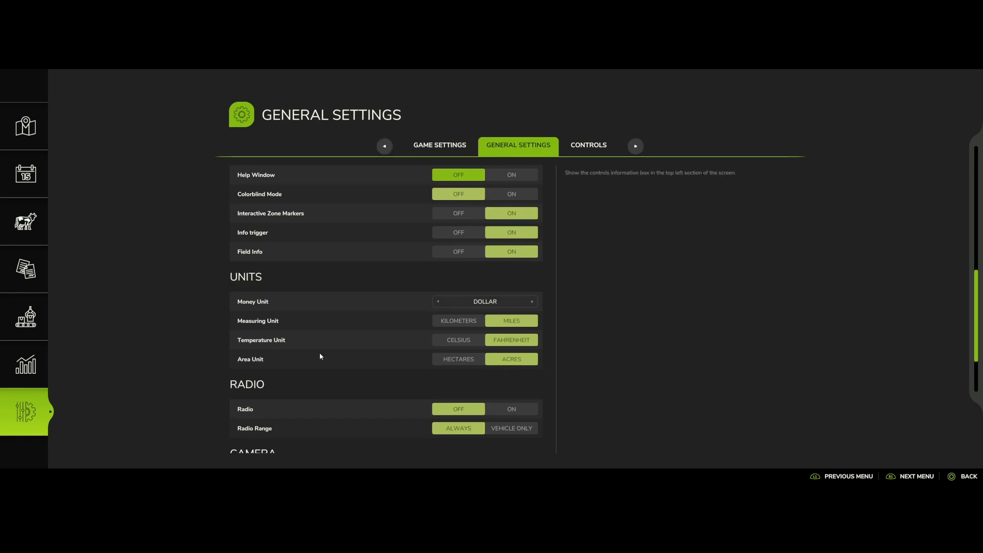
pyautogui.press('Down')
pyautogui.press('Down')
pyautogui.press('Up')
pyautogui.press('Down')
pyautogui.press('Down')
pyautogui.press('Down')
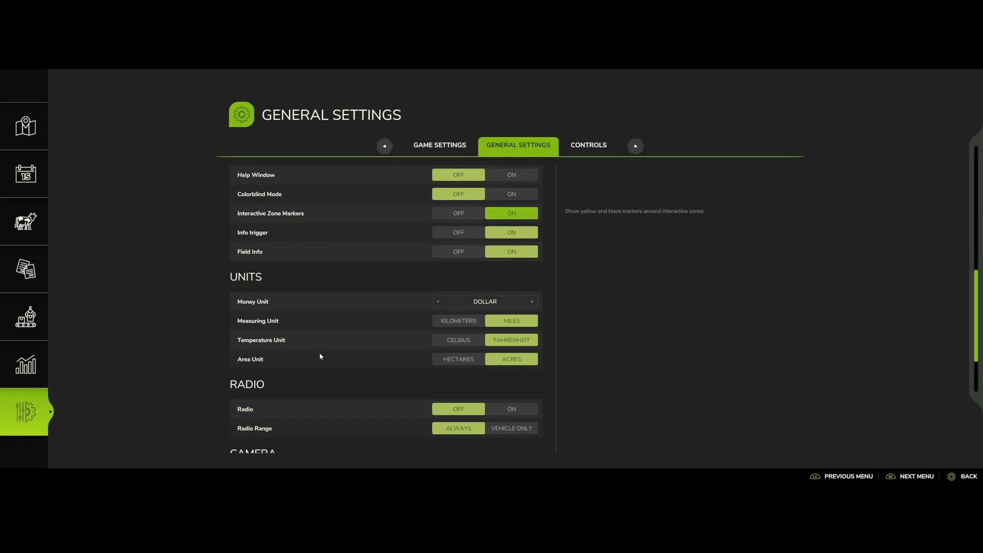
pyautogui.press('Up')
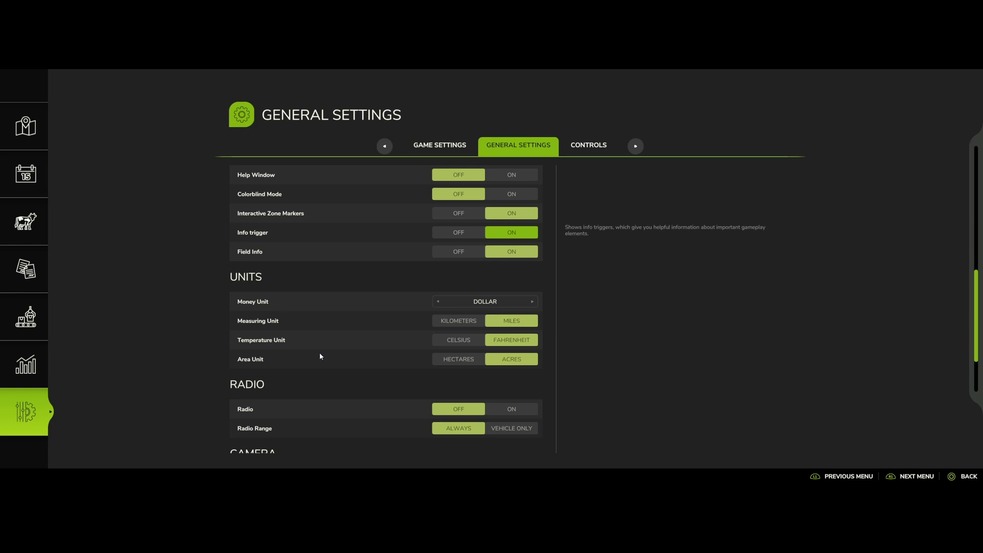
pyautogui.press('Up')
pyautogui.press('Down')
pyautogui.press('Down')
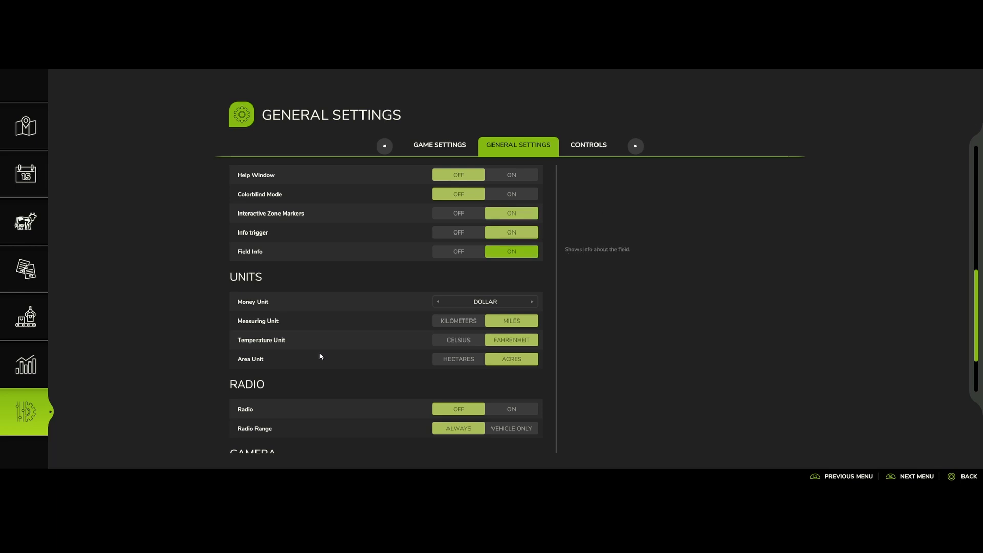
pyautogui.press('Left')
pyautogui.press('Right')
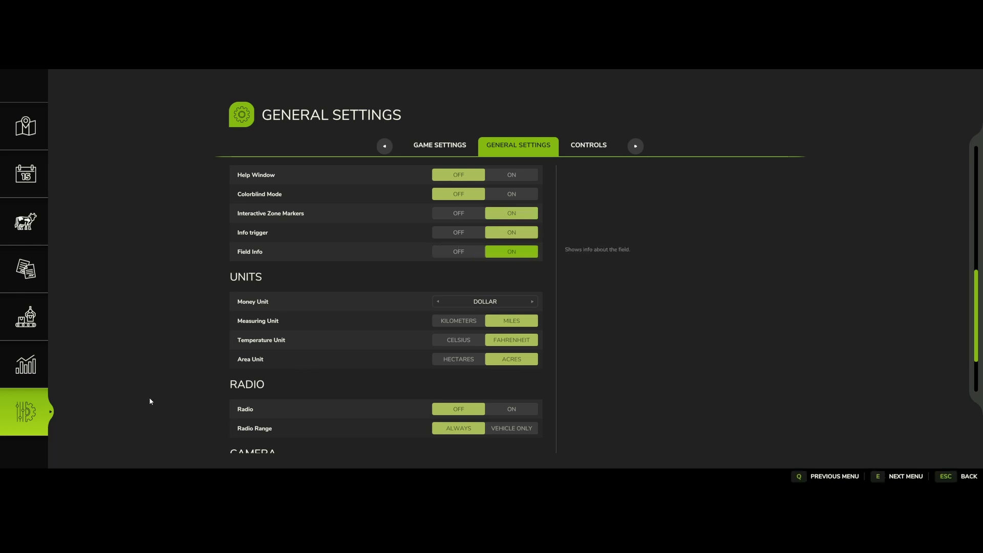
# Examine the units, radio, camera, input controls and sound sections of the general settings
pyautogui.press('Down')
pyautogui.press('Down')
pyautogui.press('Down')
pyautogui.press('Down')
pyautogui.press('Down')
pyautogui.press('Down')
pyautogui.press('Down')
pyautogui.press('Down')
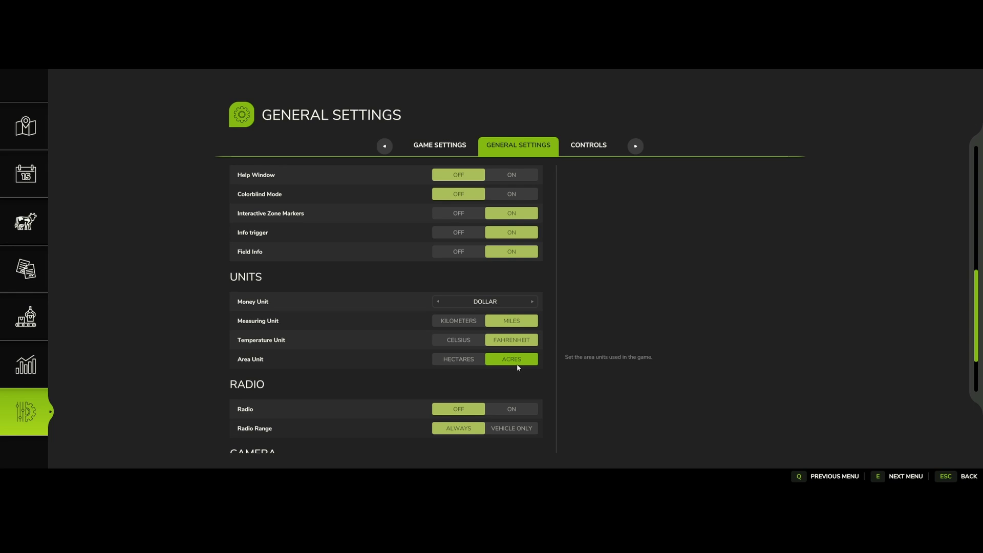
pyautogui.scroll(5, 505, 355)
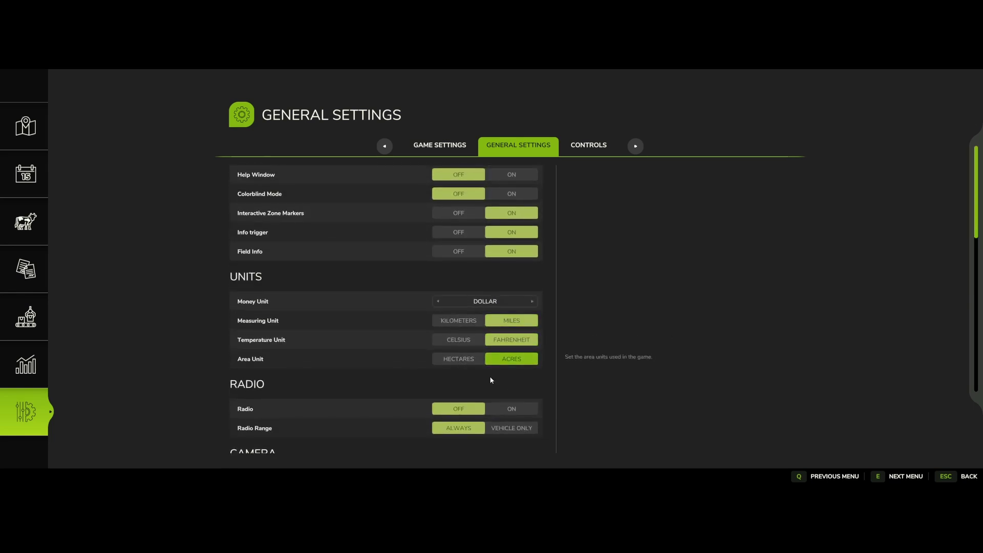
pyautogui.scroll(-3, 491, 380)
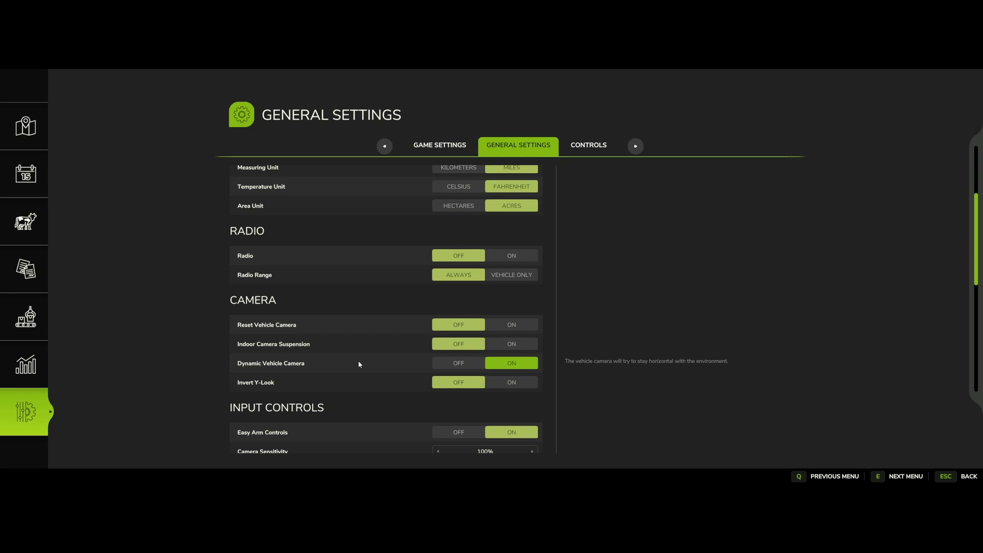
pyautogui.scroll(-2, 358, 363)
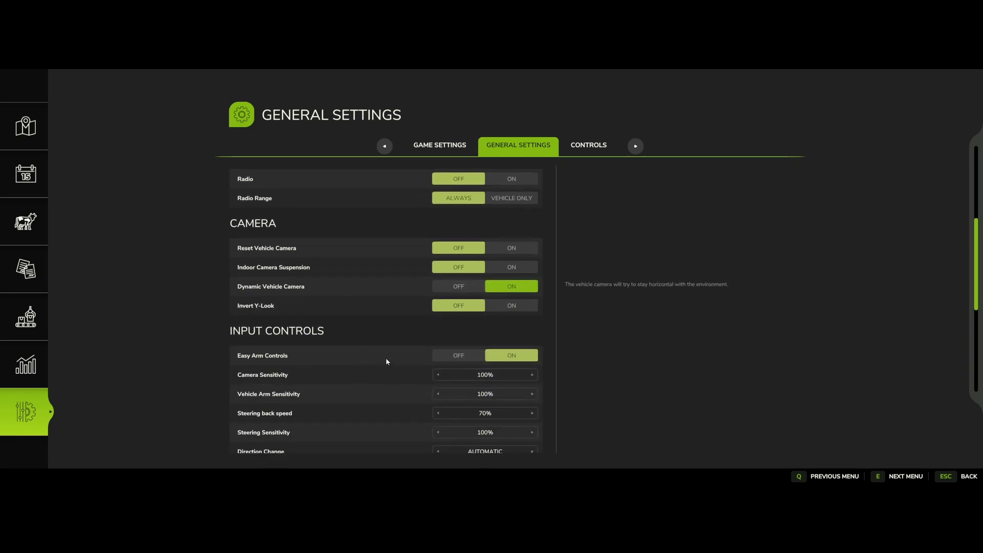
pyautogui.scroll(-4, 402, 349)
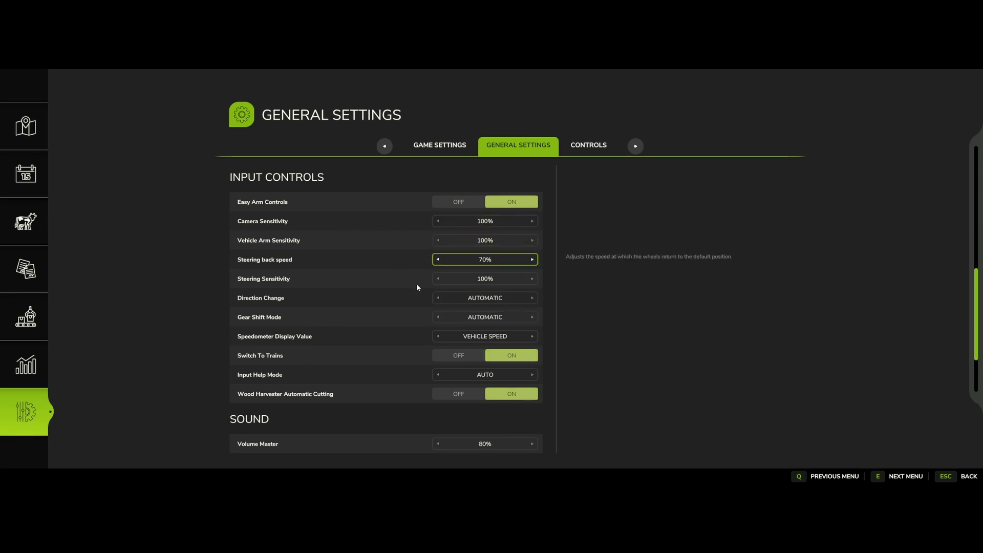
pyautogui.scroll(-2, 415, 307)
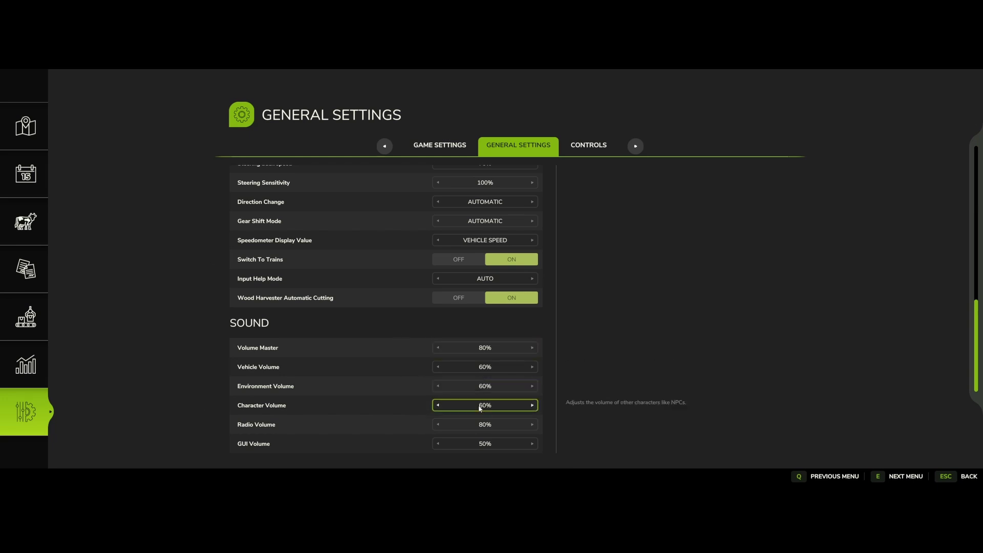
pyautogui.scroll(2, 522, 403)
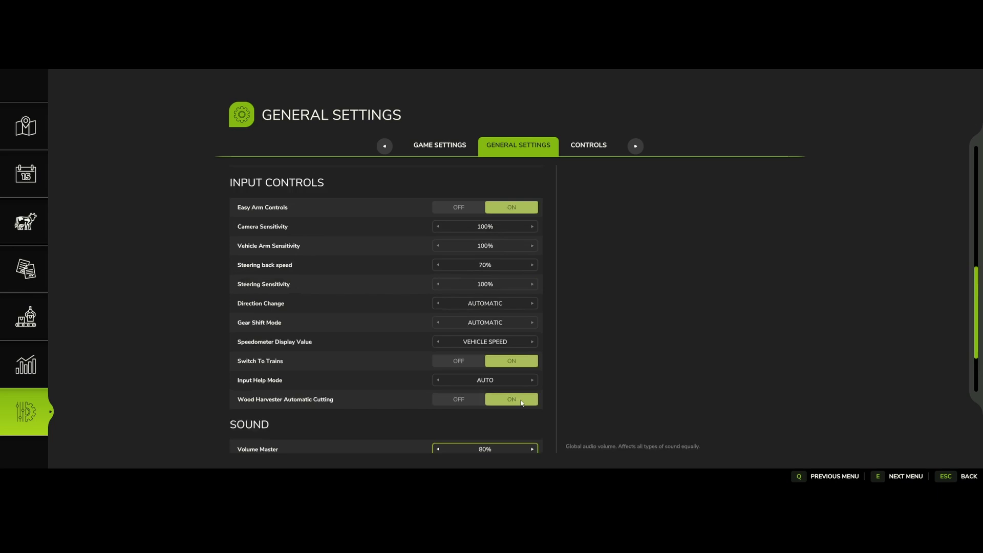
# Switch the radio on and back off
pyautogui.scroll(6, 522, 403)
pyautogui.press('Right')
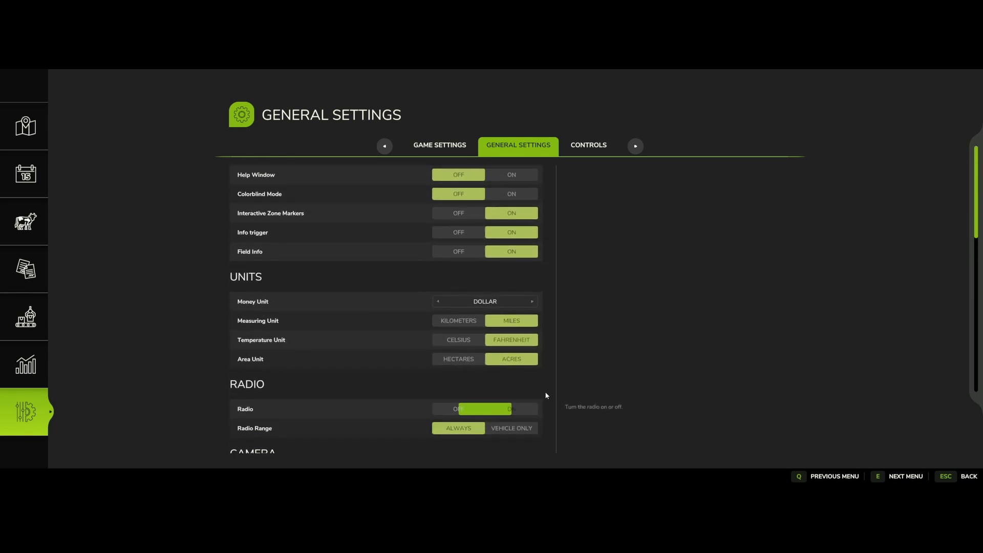
pyautogui.press('Left')
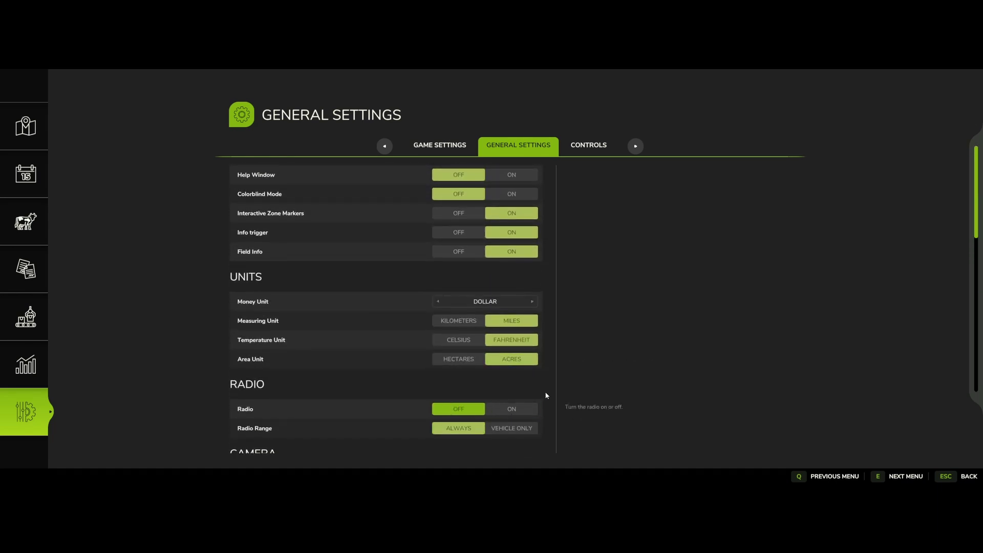
# Leave the general settings and reopen the game settings page
pyautogui.press('Up')
pyautogui.press('Up')
pyautogui.press('Up')
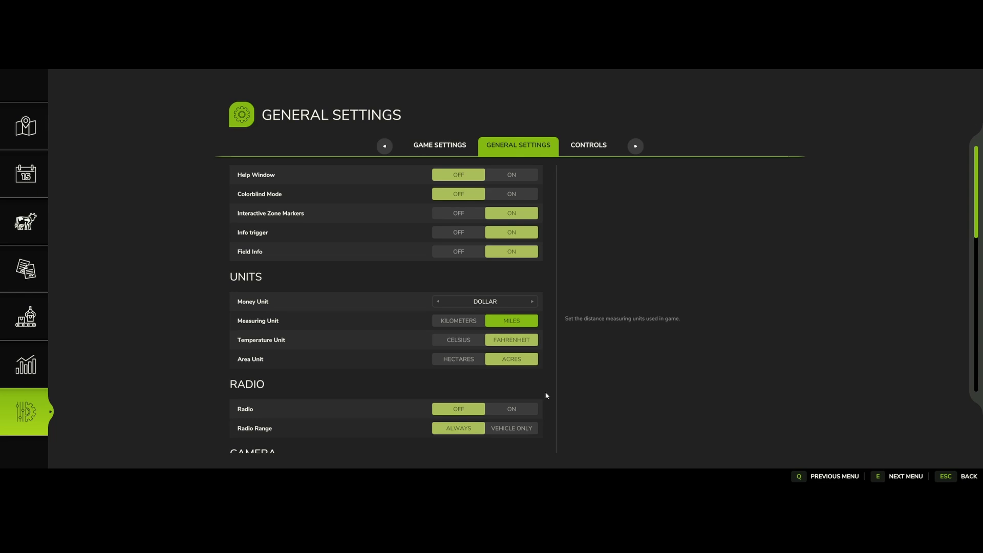
pyautogui.press('e')
pyautogui.press('q')
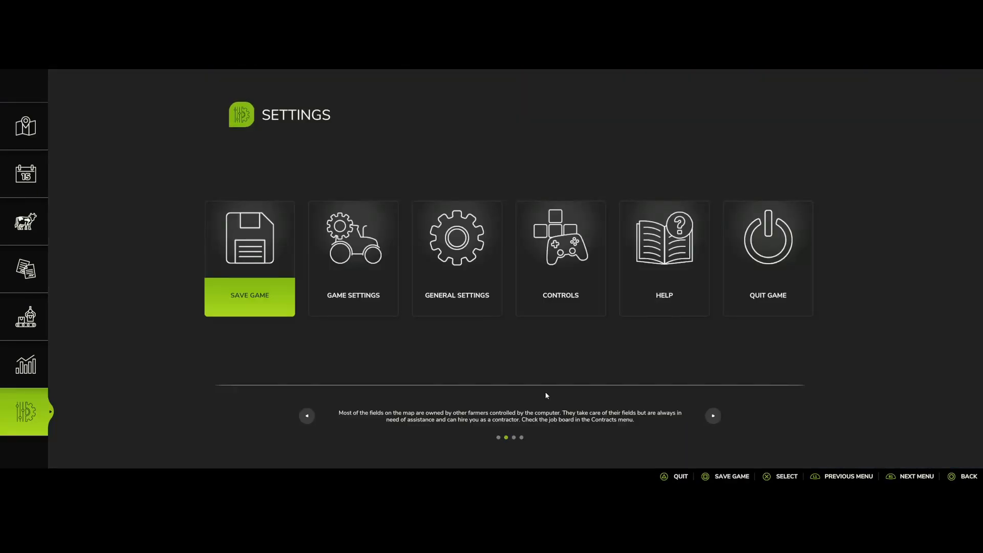
pyautogui.press('Right')
pyautogui.press('Return')
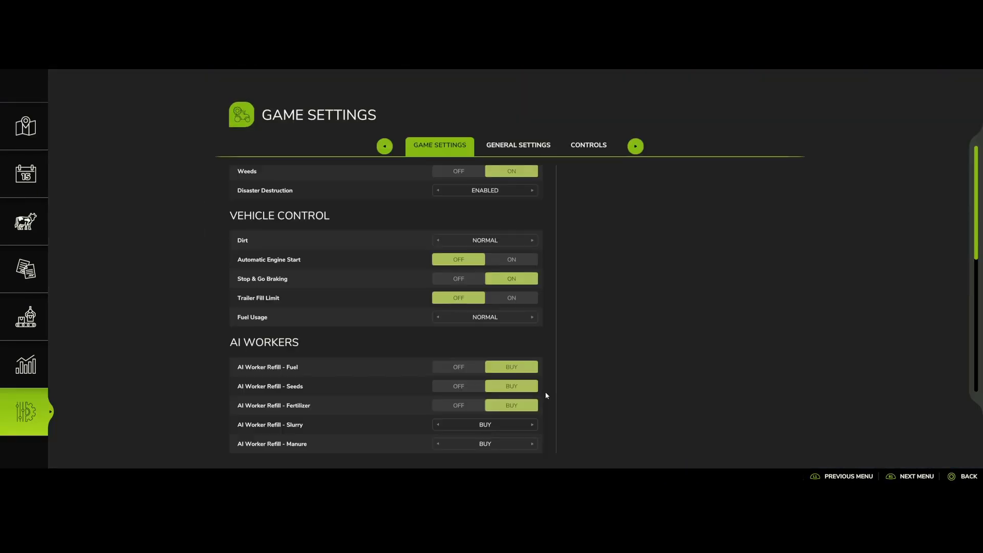
# Open the controls page and bring up the DualSense Wireless Controller column of the player movement bindings
pyautogui.press('pagedown')
pyautogui.press('pagedown')
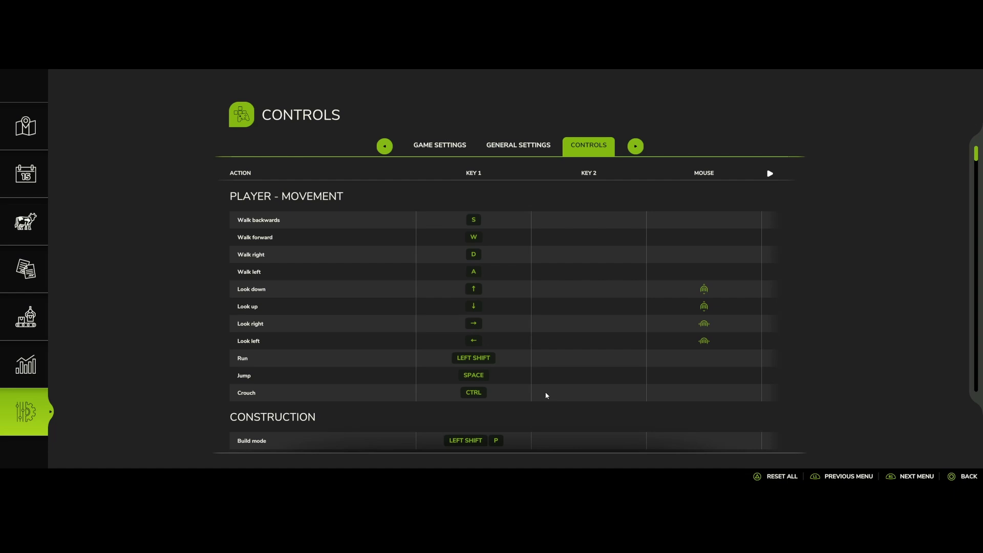
pyautogui.press('Down')
pyautogui.press('Down')
pyautogui.press('Down')
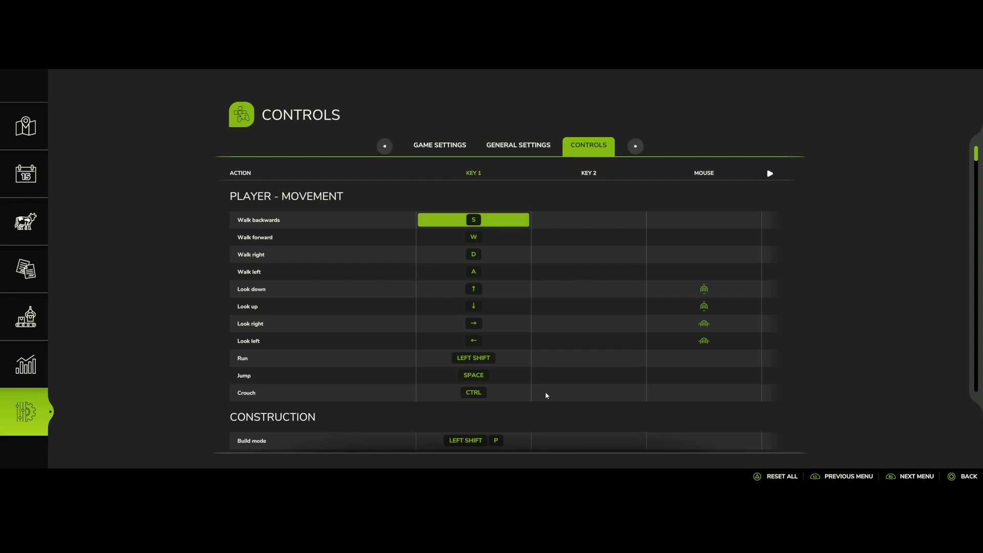
pyautogui.press('Right')
pyautogui.press('Right')
pyautogui.press('Right')
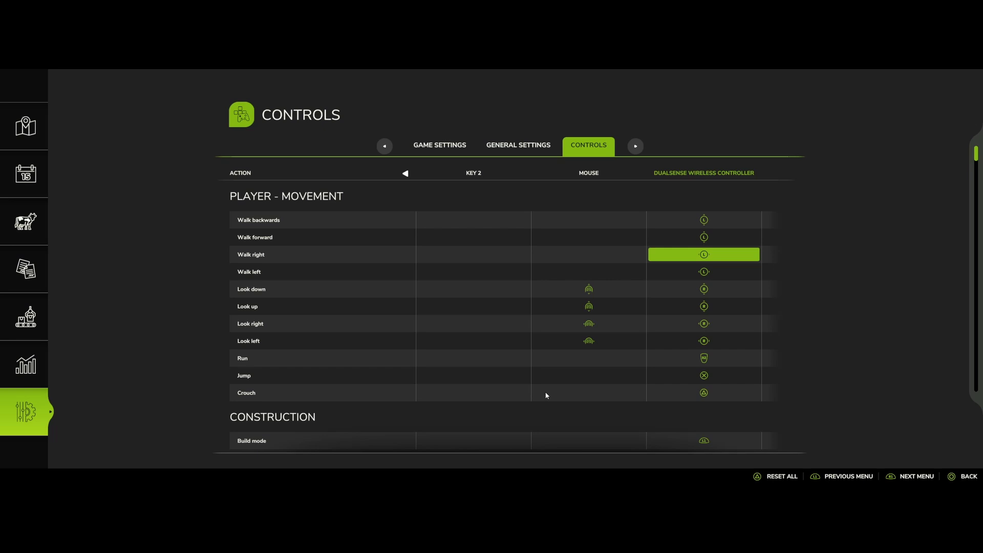
# Examine the DualSense Wireless Controller bindings for player movement from Walk forward to Crouch
pyautogui.press('Up')
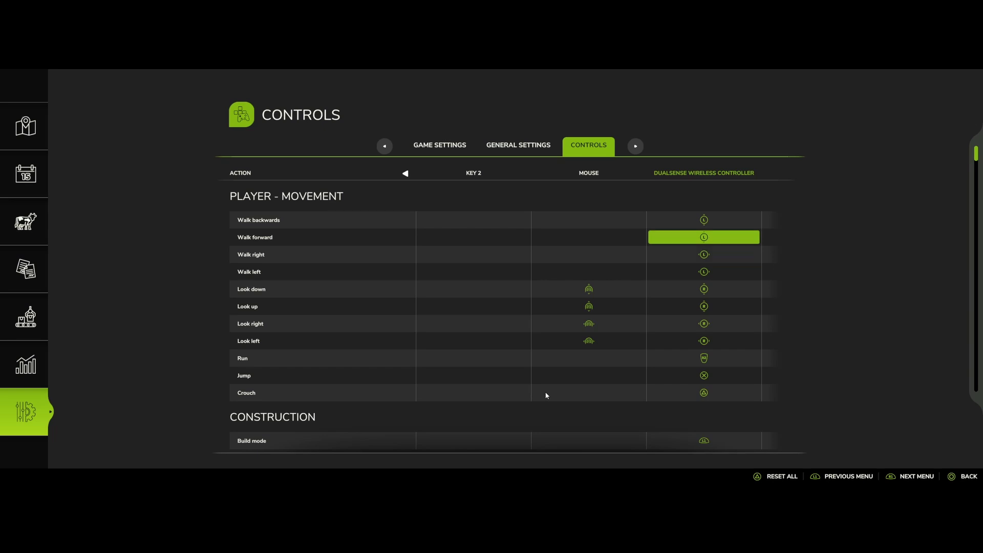
pyautogui.press('Down')
pyautogui.press('Down')
pyautogui.press('Down')
pyautogui.press('Down')
pyautogui.press('Down')
pyautogui.press('Down')
pyautogui.press('Down')
pyautogui.press('Down')
pyautogui.press('Down')
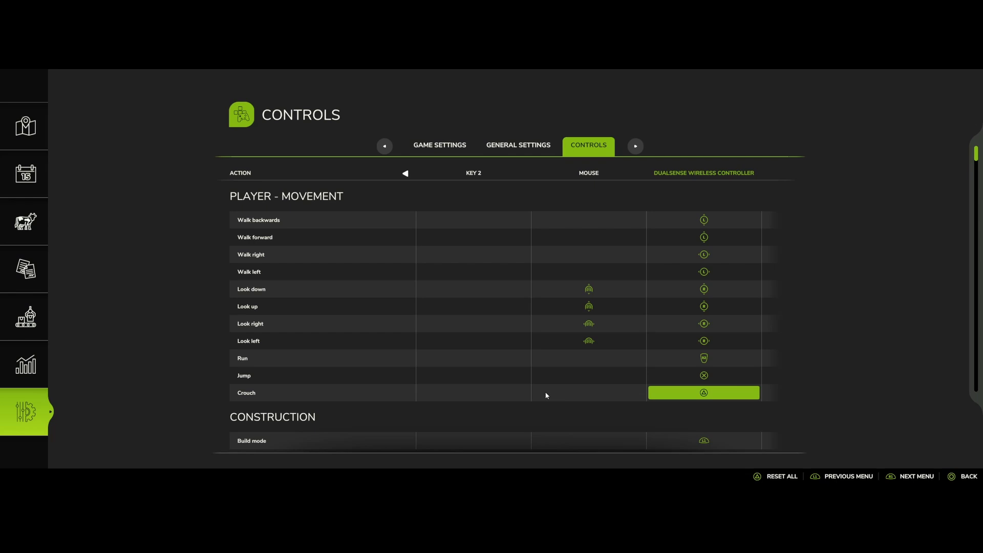
pyautogui.press('Up')
pyautogui.press('Up')
pyautogui.press('Up')
pyautogui.press('Up')
pyautogui.press('Up')
pyautogui.press('Up')
pyautogui.press('Up')
pyautogui.press('Up')
pyautogui.press('Up')
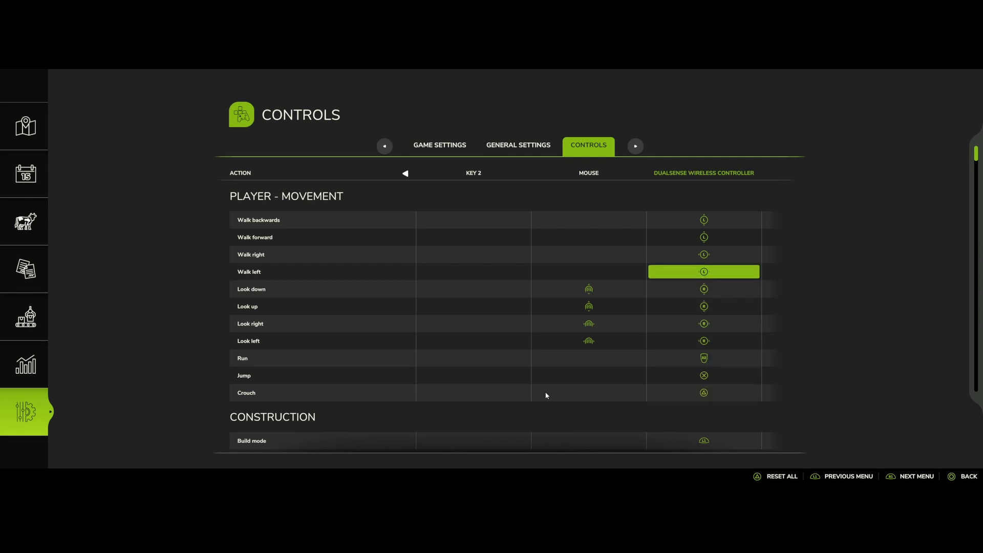
pyautogui.press('Up')
pyautogui.press('Up')
# Return to the settings overview, check the General Settings page and come back to the overview
pyautogui.press('Right')
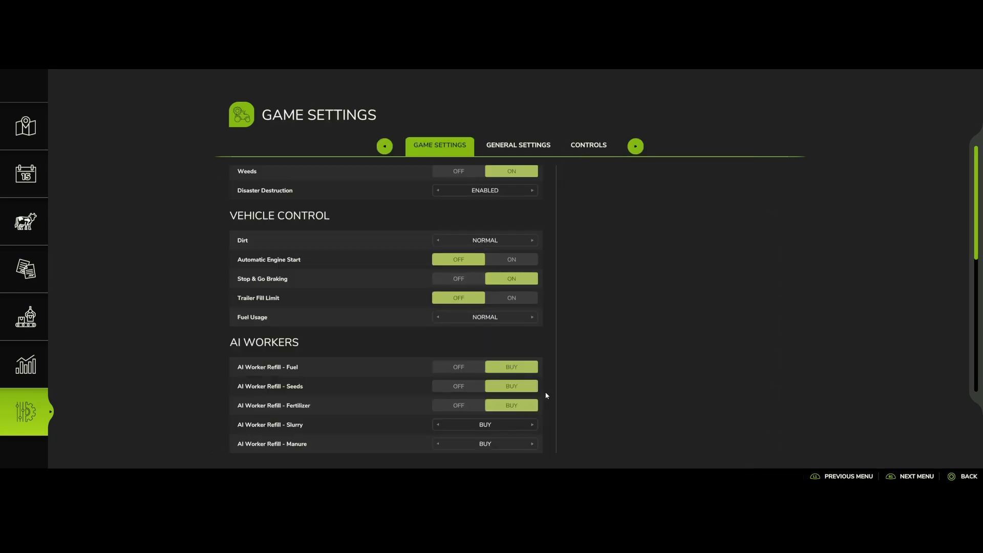
pyautogui.press('Escape')
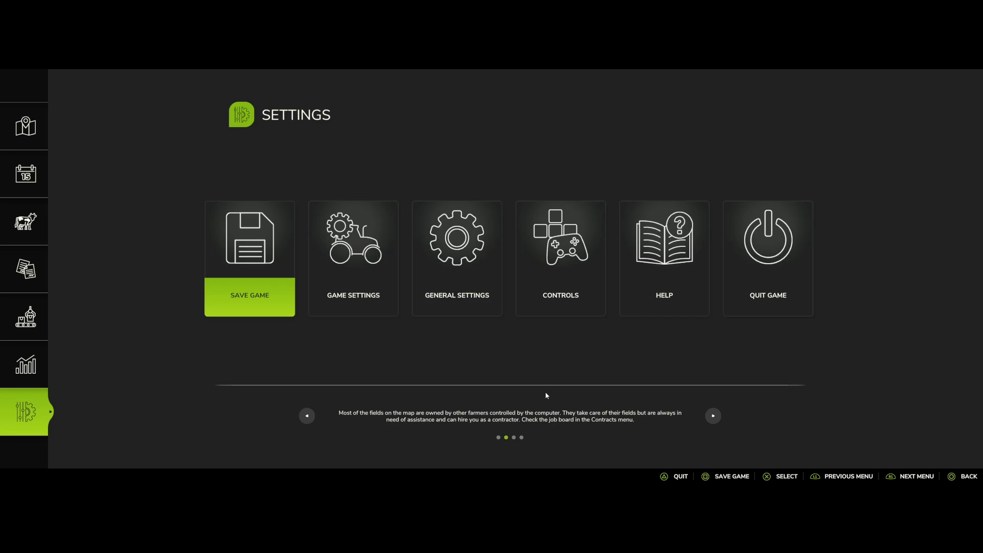
pyautogui.press('Right')
pyautogui.press('Right')
pyautogui.press('Return')
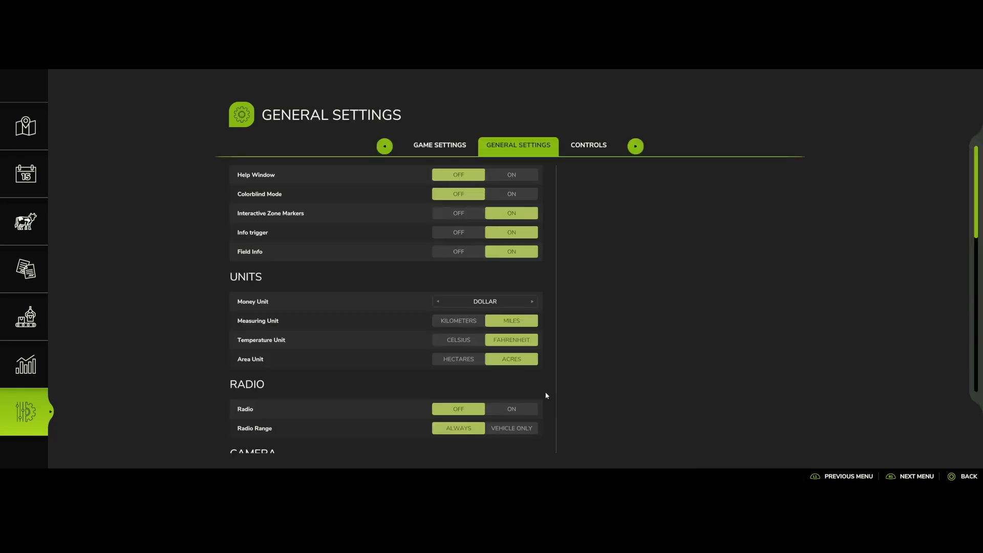
pyautogui.press('Escape')
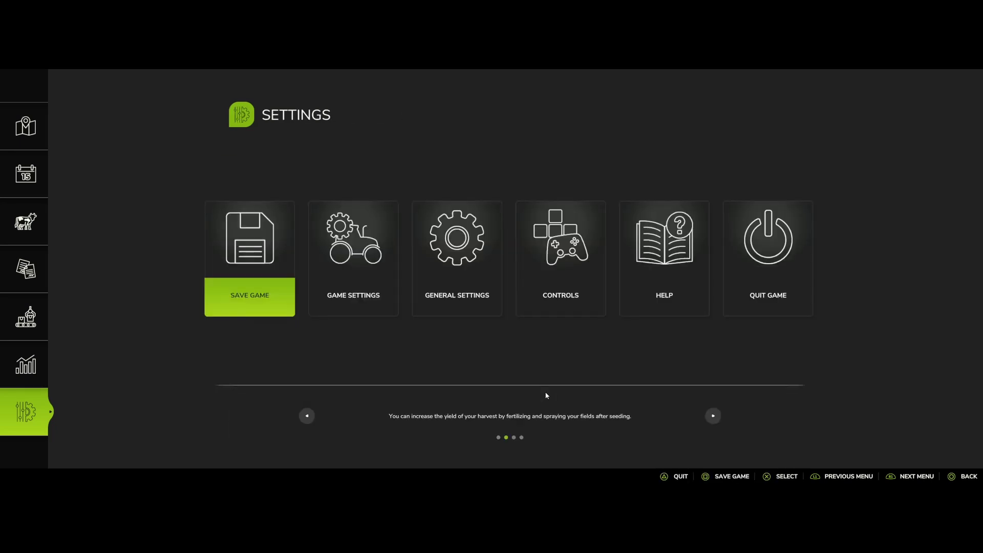
# Open Game Settings from the overview, switch across to the controls page and return to the overview
pyautogui.press('Right')
pyautogui.press('Right')
pyautogui.press('Right')
pyautogui.press('Left')
pyautogui.press('Left')
pyautogui.press('Right')
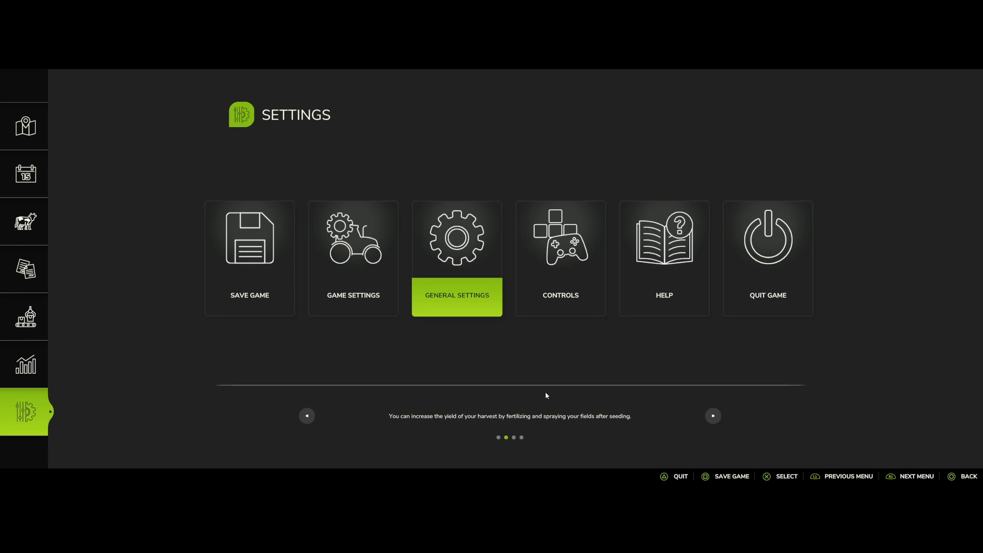
pyautogui.press('Left')
pyautogui.press('Return')
pyautogui.press('e')
pyautogui.press('e')
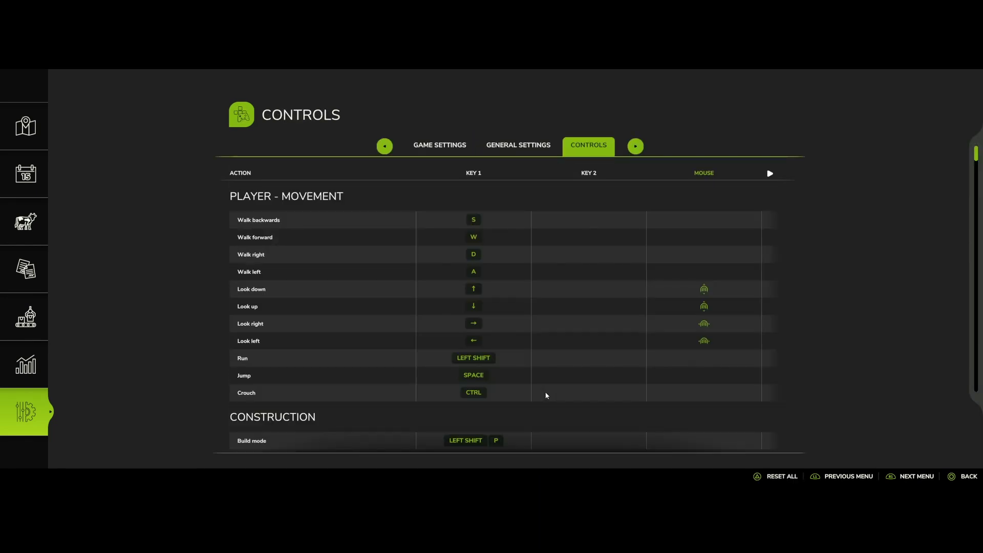
pyautogui.press('Escape')
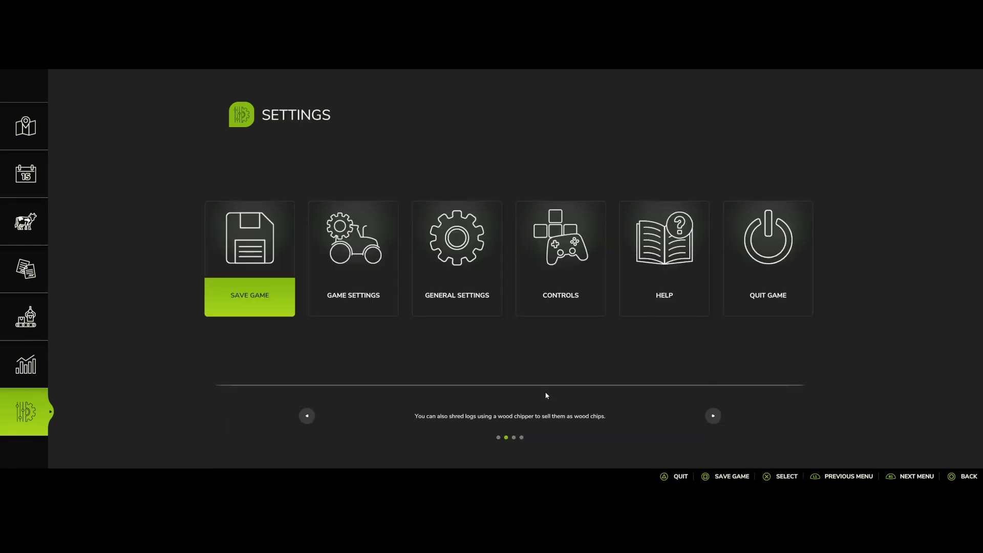
# Open General Settings and then Controls from the settings overview, returning to the overview after each
pyautogui.press('Right')
pyautogui.press('Right')
pyautogui.press('Return')
pyautogui.press('Escape')
pyautogui.press('Right')
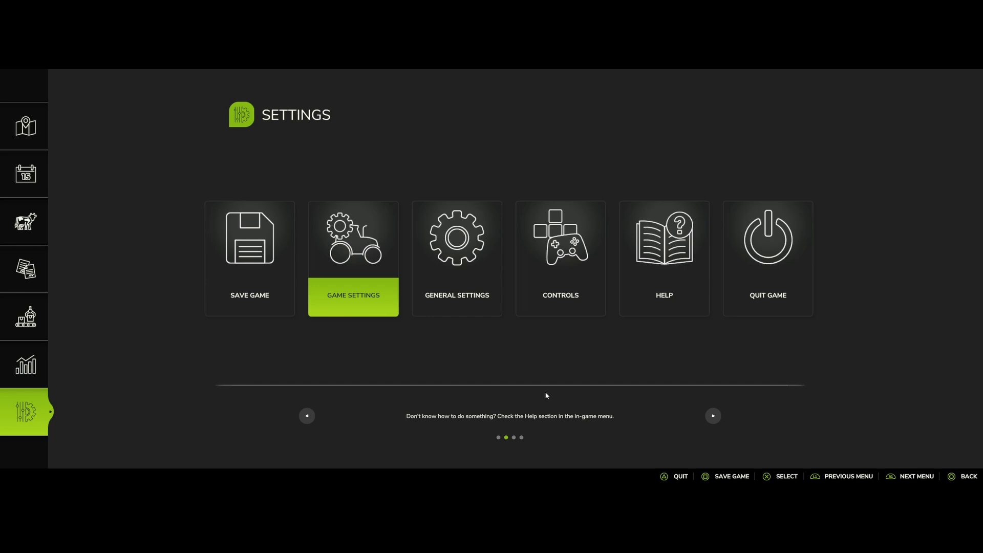
pyautogui.press('Right')
pyautogui.press('Right')
pyautogui.press('Return')
pyautogui.press('Escape')
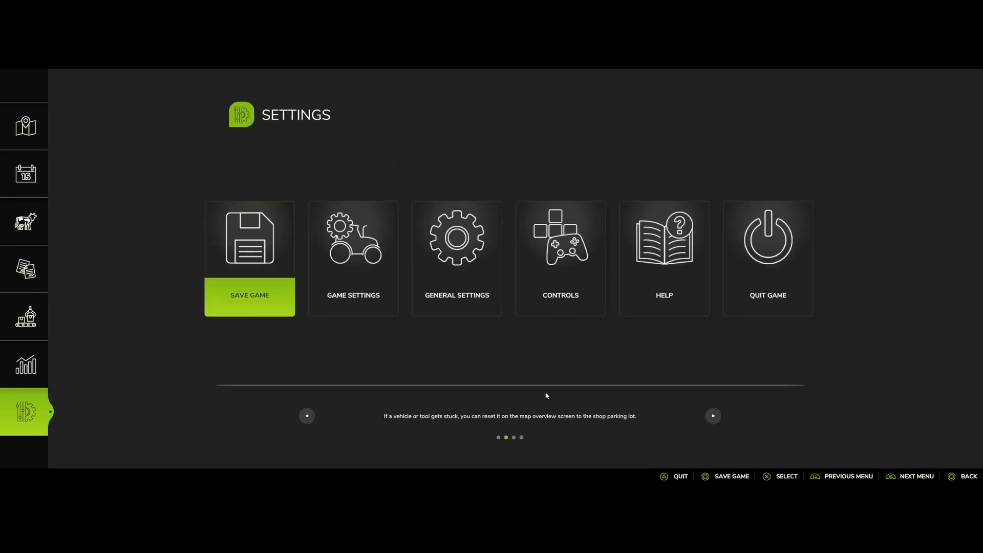
# Open the in-game Help section from the settings overview
pyautogui.press('Right')
pyautogui.press('Right')
pyautogui.press('Right')
pyautogui.press('Right')
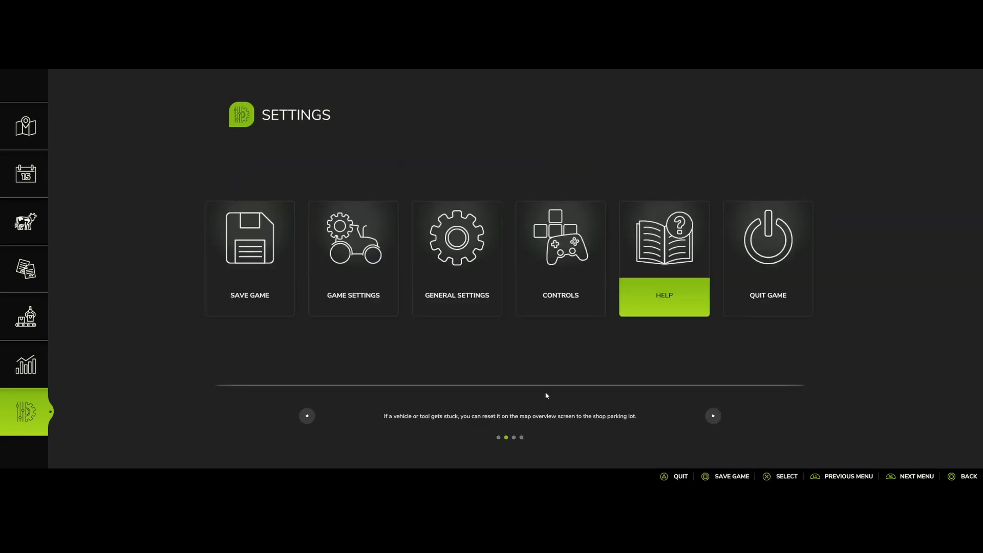
pyautogui.press('Return')
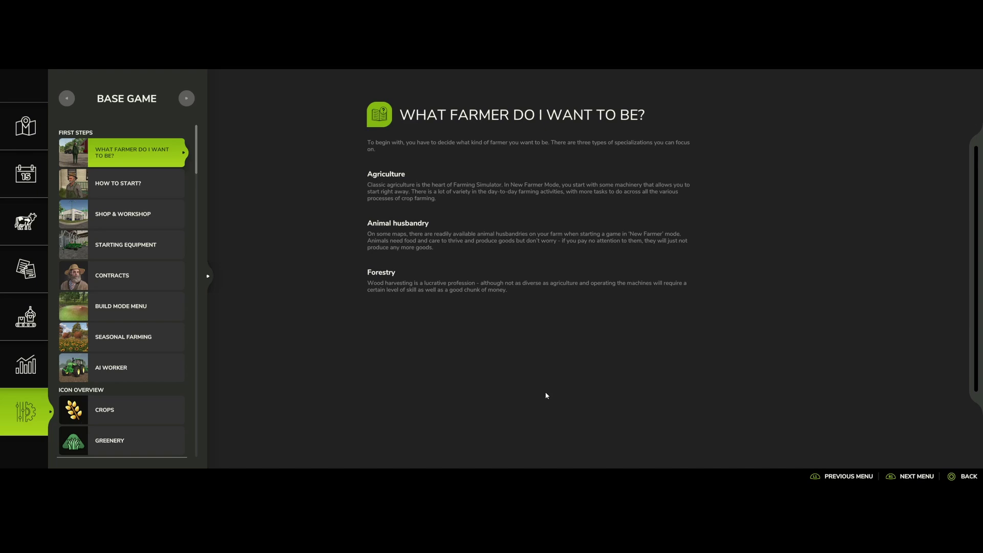
# Read through the First Steps help topics from What Farmer Do I Want to Be? to AI Worker
pyautogui.press('Down')
pyautogui.press('Up')
pyautogui.press('Down')
pyautogui.press('Down')
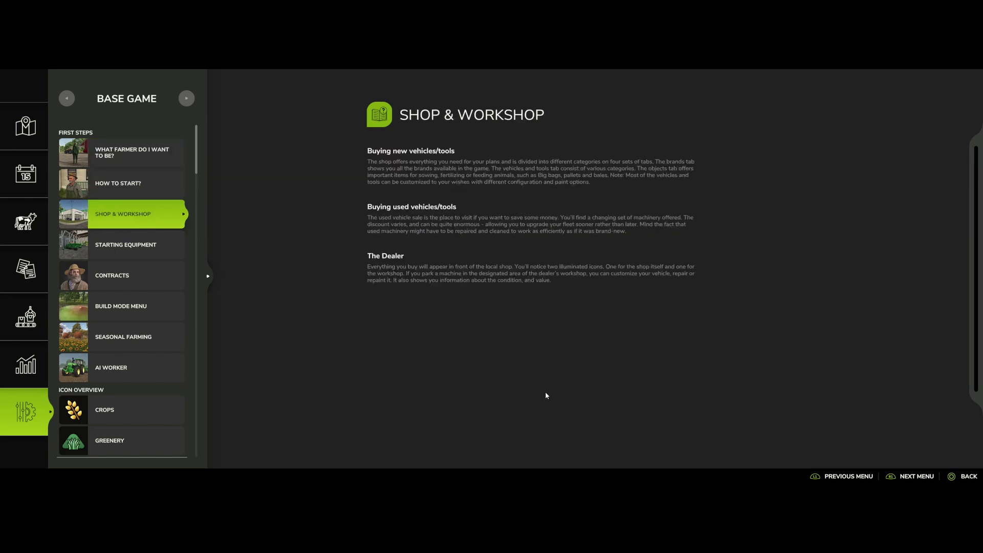
pyautogui.press('Down')
pyautogui.press('Down')
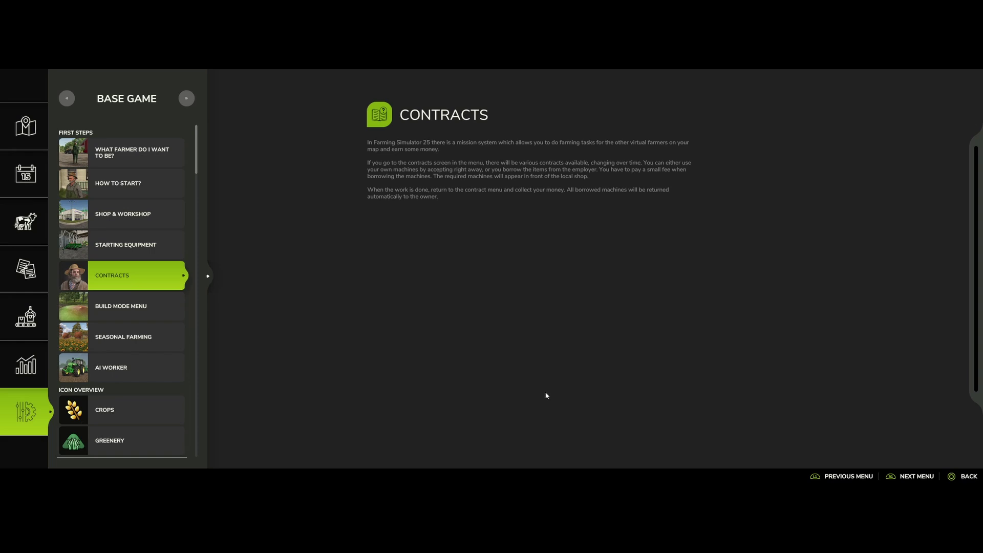
pyautogui.press('Down')
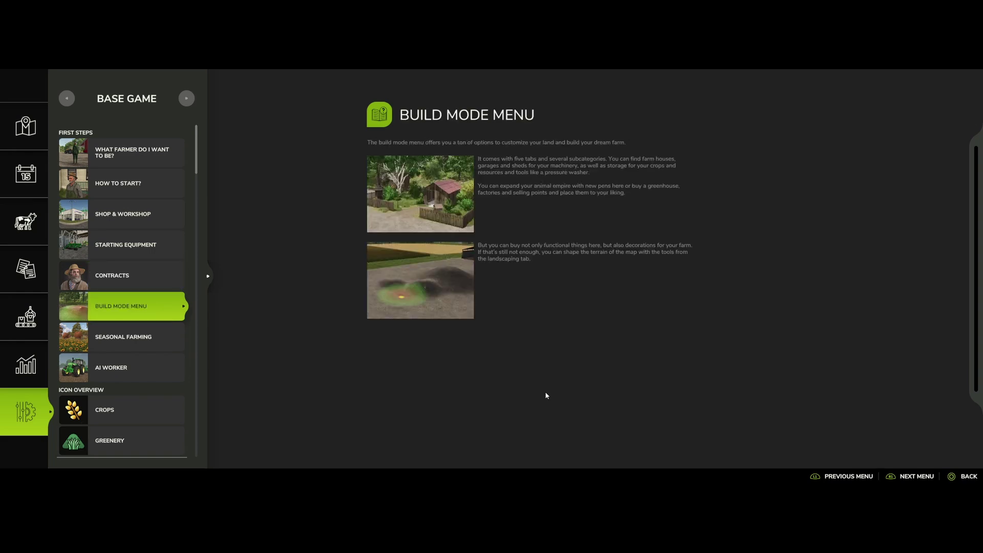
pyautogui.press('Down')
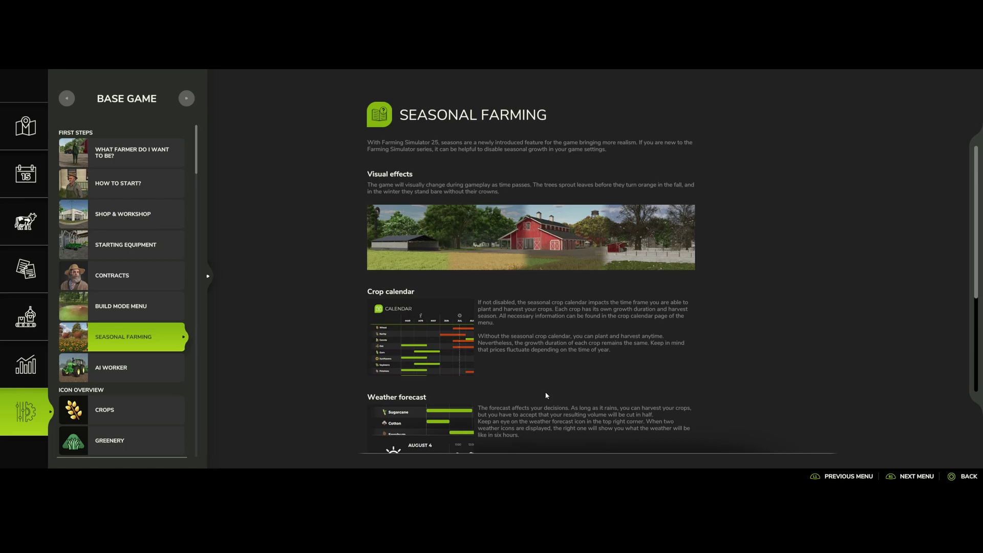
pyautogui.press('Down')
pyautogui.press('Up')
pyautogui.press('Down')
# Look through the Icon Overview help topics from Crops to Shop Icons
pyautogui.press('Down')
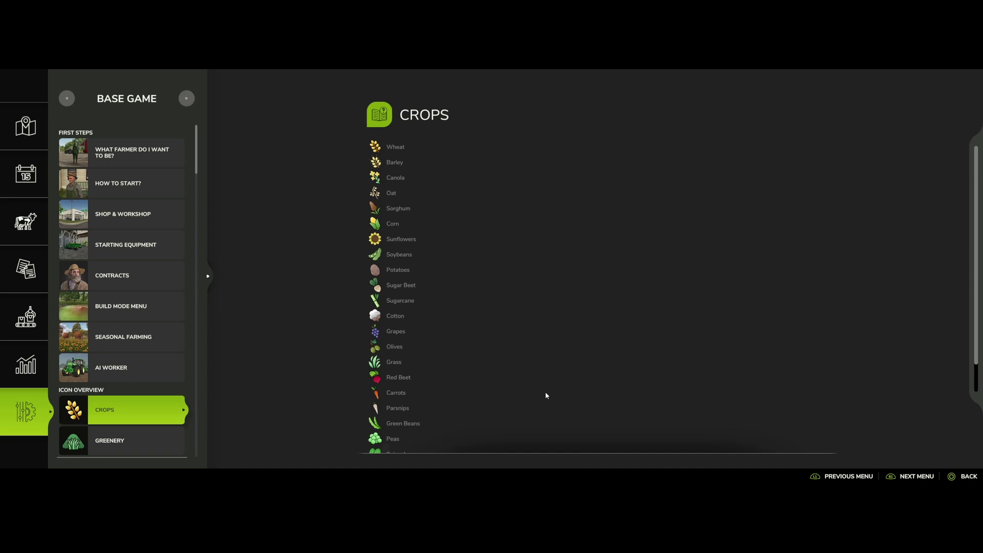
pyautogui.press('Down')
pyautogui.press('Down')
pyautogui.press('Down')
pyautogui.press('Down')
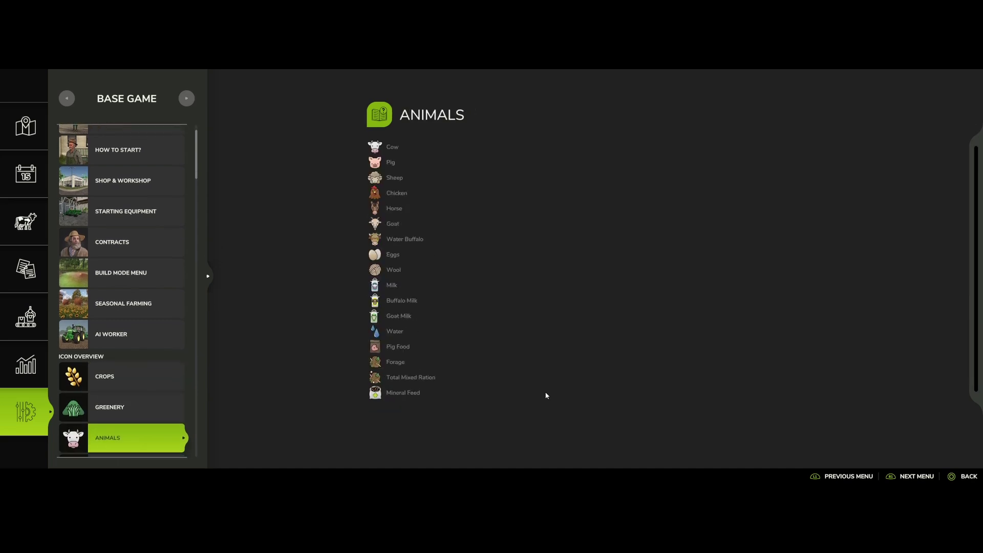
pyautogui.press('Up')
pyautogui.press('Up')
pyautogui.press('Down')
pyautogui.press('Down')
pyautogui.press('Down')
pyautogui.press('Down')
pyautogui.press('Down')
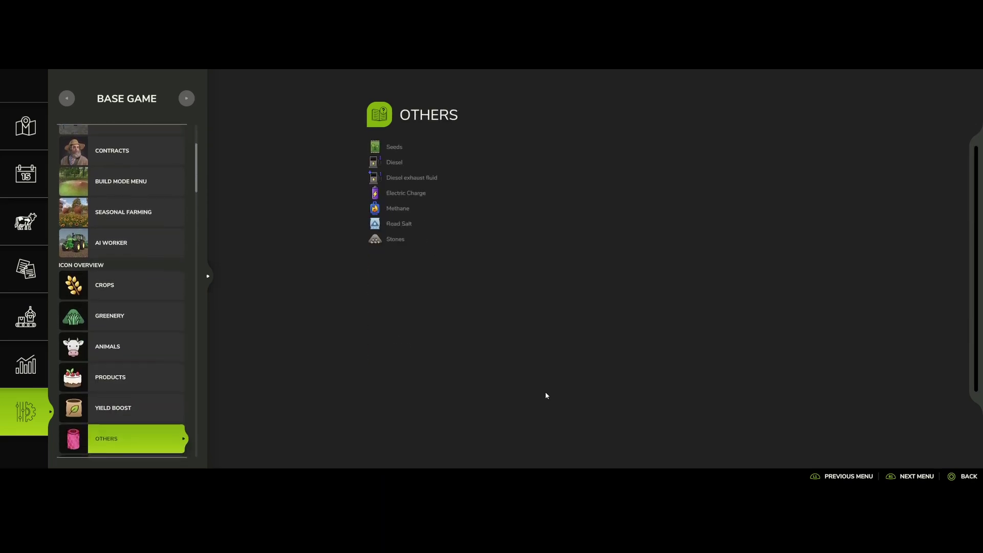
pyautogui.press('Up')
pyautogui.press('Up')
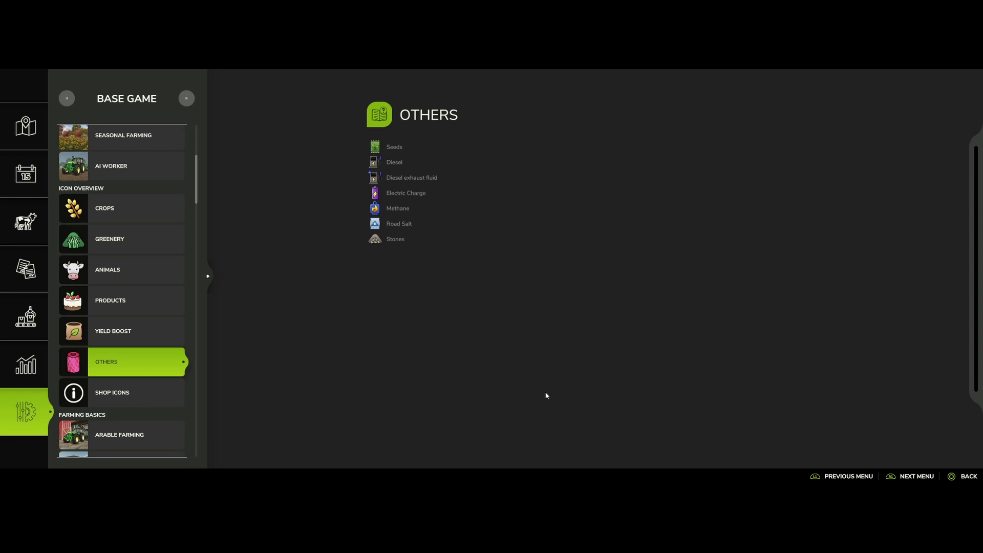
pyautogui.press('Down')
# Look through the Farming Basics help topics from Arable Farming to Harvesting
pyautogui.press('Down')
pyautogui.press('Down')
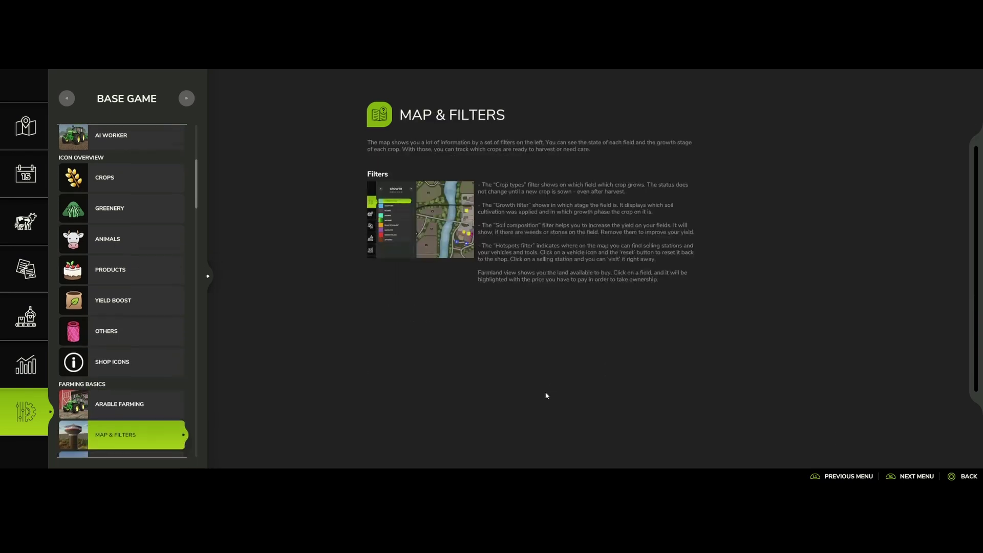
pyautogui.press('Down')
pyautogui.press('Up')
pyautogui.press('Up')
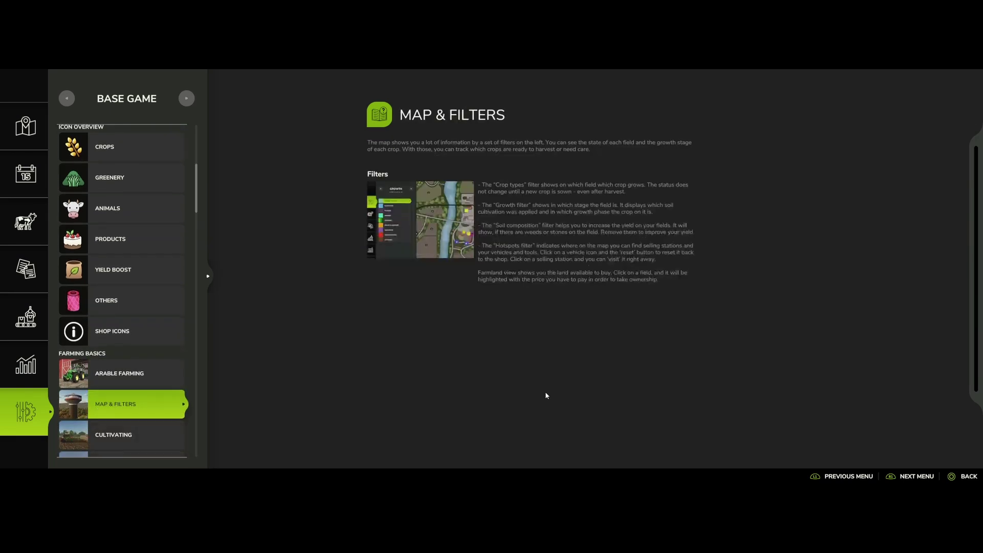
pyautogui.press('Down')
pyautogui.press('Down')
pyautogui.press('Down')
pyautogui.press('Down')
pyautogui.press('Down')
pyautogui.press('Down')
pyautogui.press('Down')
pyautogui.press('Down')
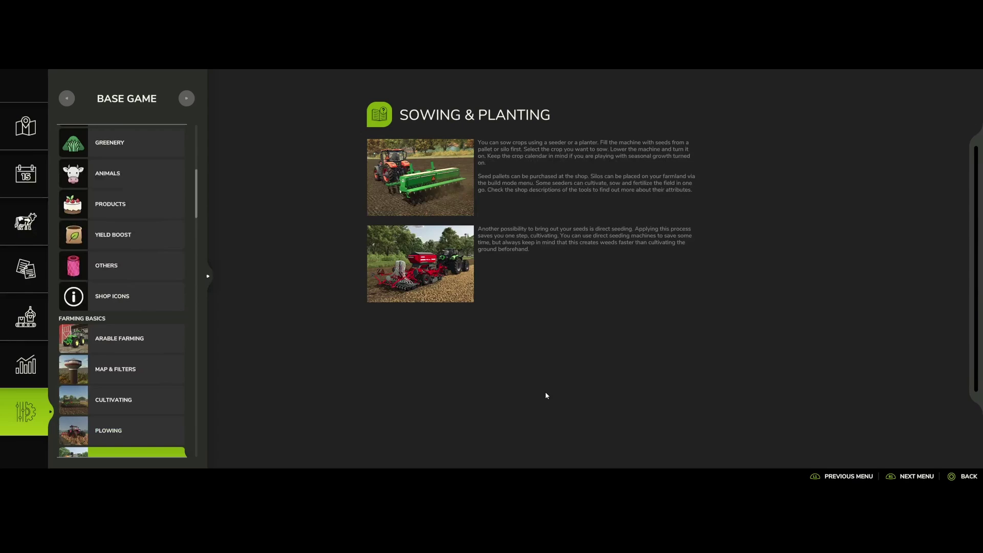
pyautogui.press('Down')
# Browse the Crops Overview help topics from Grain Crops to Rice
pyautogui.press('Down')
pyautogui.press('Down')
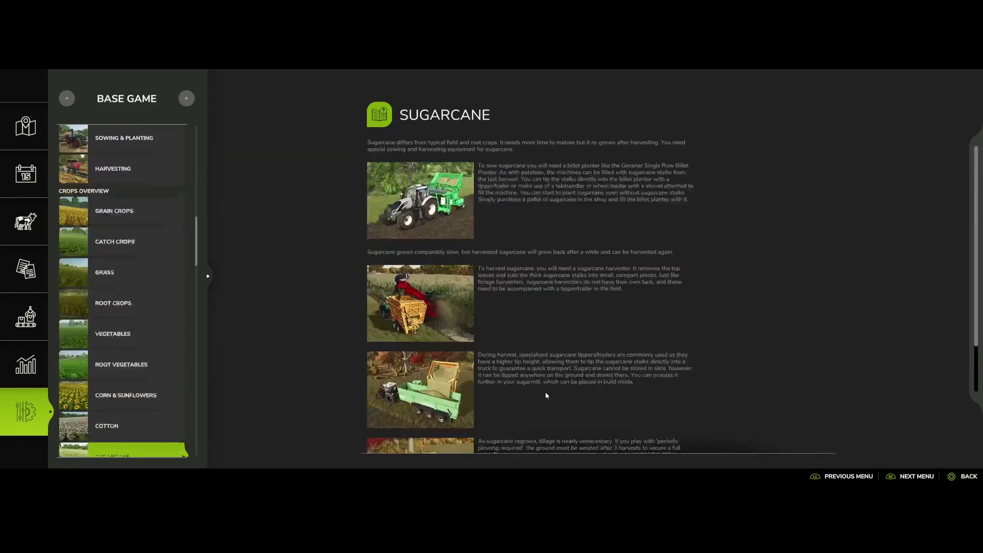
pyautogui.press('Down')
pyautogui.press('Down')
pyautogui.press('Down')
pyautogui.press('Down')
pyautogui.press('Down')
pyautogui.press('Down')
# Browse the Improving Yield help topics from Liming to Mulching
pyautogui.press('Down')
pyautogui.press('Down')
pyautogui.press('Down')
pyautogui.press('Down')
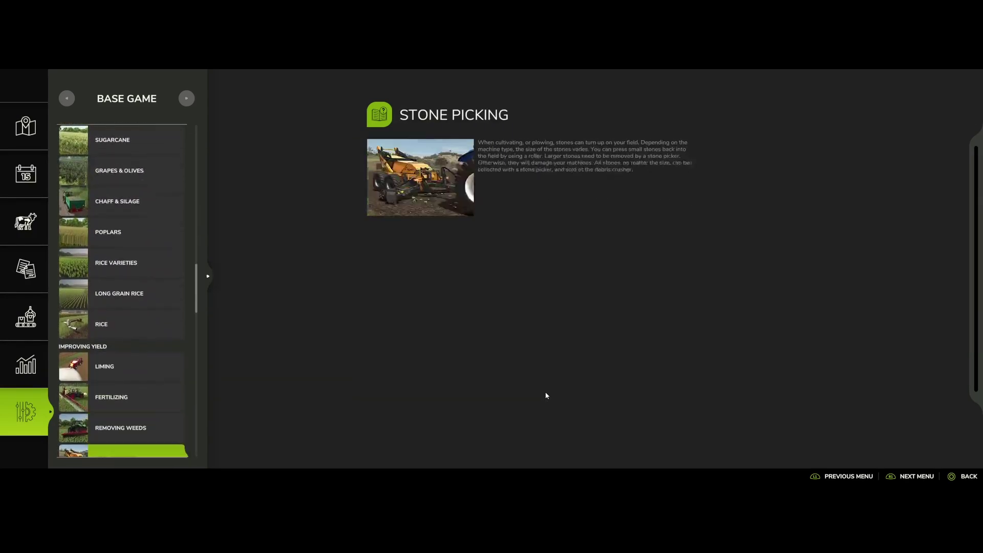
pyautogui.press('Down')
pyautogui.press('Down')
# Browse the Animals help topics from General to Bees
pyautogui.press('Down')
pyautogui.press('Down')
pyautogui.press('Down')
pyautogui.press('Down')
pyautogui.press('Down')
pyautogui.press('Down')
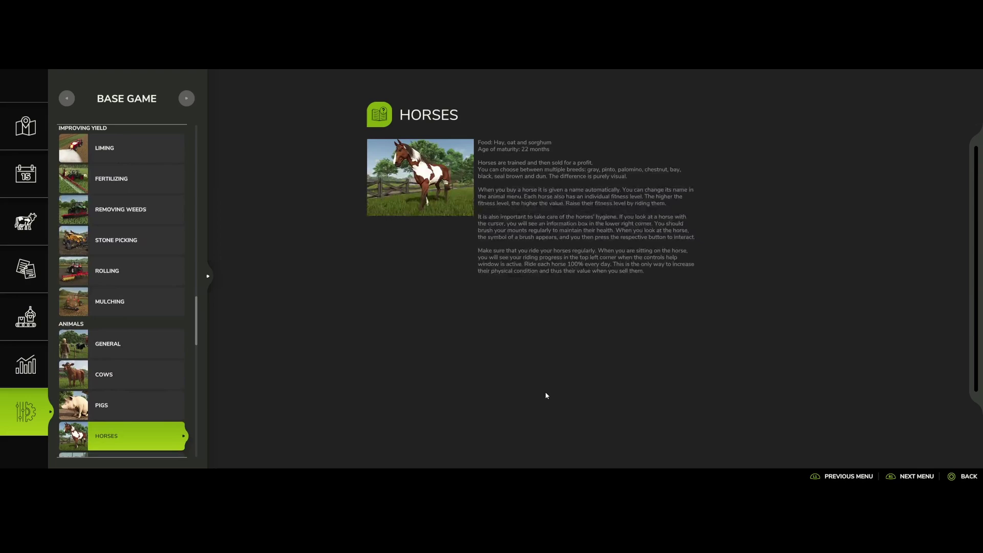
pyautogui.press('Down')
pyautogui.press('Down')
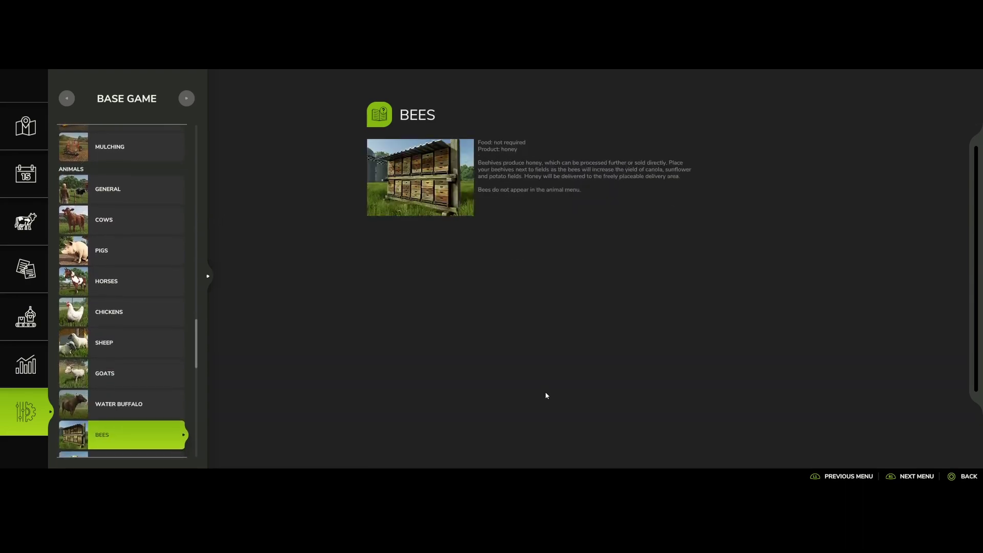
# Go back through the Animals help topics to review the Goats and Horses pages
pyautogui.press('Up')
pyautogui.press('Up')
pyautogui.press('Up')
pyautogui.press('Down')
pyautogui.press('Down')
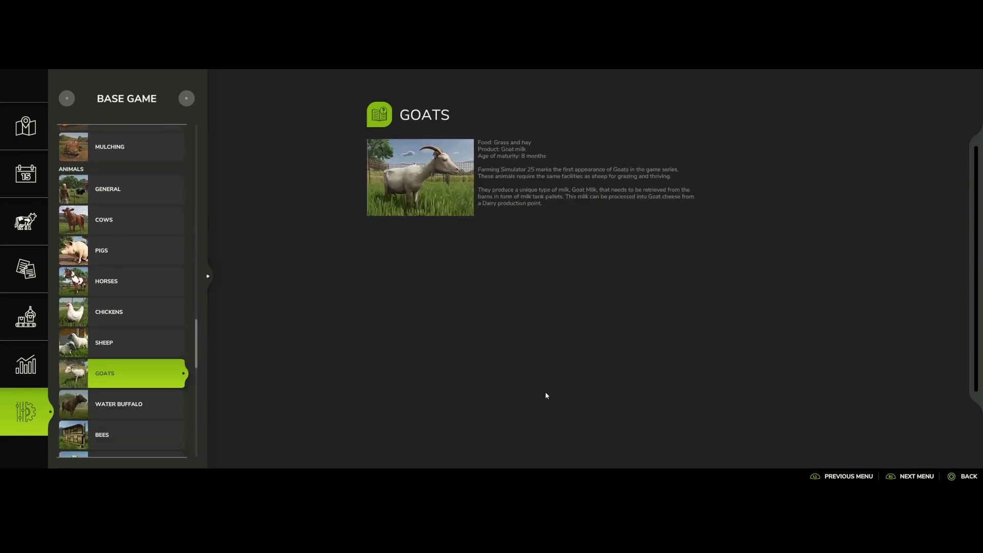
pyautogui.press('Up')
pyautogui.press('Up')
pyautogui.press('Up')
pyautogui.press('Up')
pyautogui.press('Up')
pyautogui.press('Up')
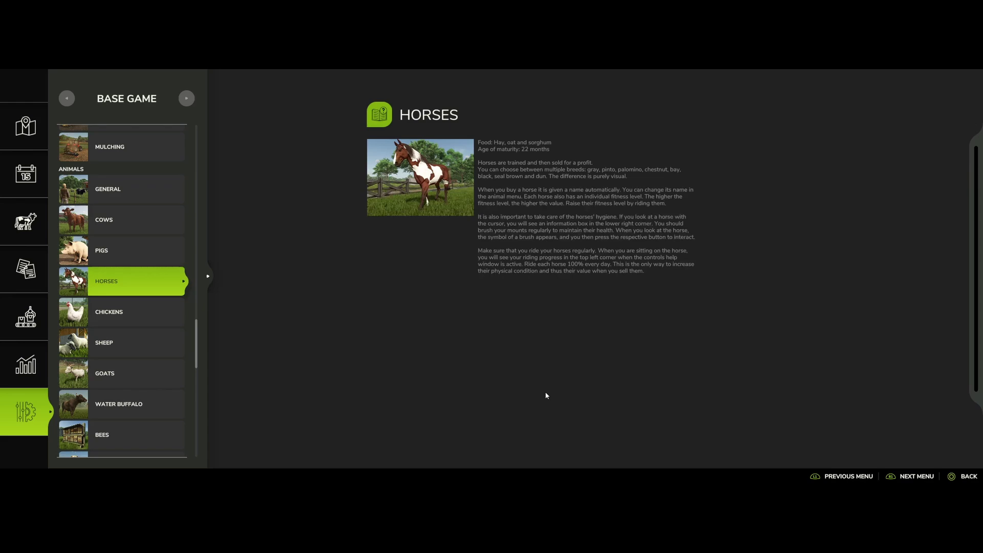
# Browse the remaining Animals help topics down to How to Care for Your Animals
pyautogui.press('Down')
pyautogui.press('Down')
pyautogui.press('Down')
pyautogui.press('Down')
pyautogui.press('Down')
pyautogui.press('Down')
pyautogui.press('Down')
pyautogui.press('Down')
pyautogui.press('Down')
pyautogui.press('Down')
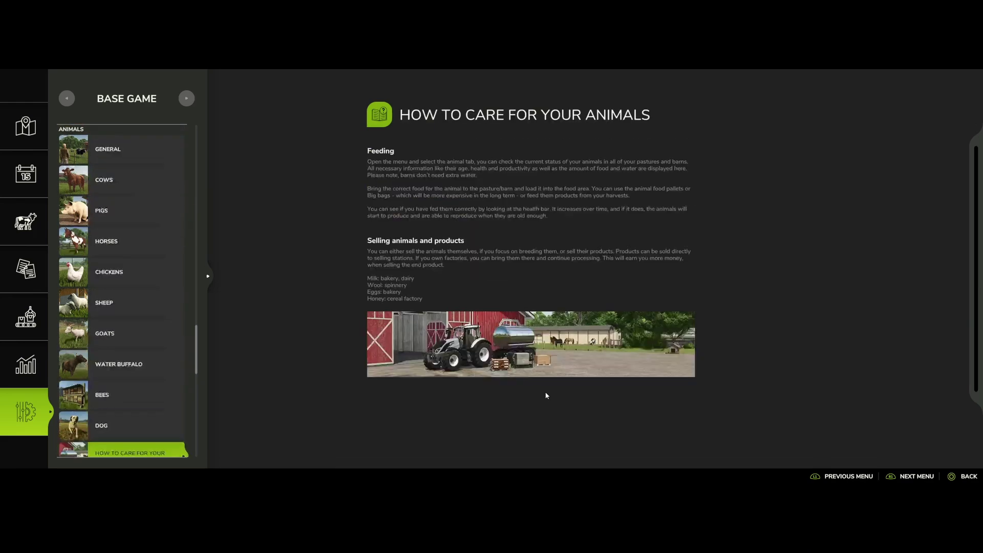
# Review the last Animals help topics and open the Total Mixed Ration page
pyautogui.press('Up')
pyautogui.press('Up')
pyautogui.press('Down')
pyautogui.press('Down')
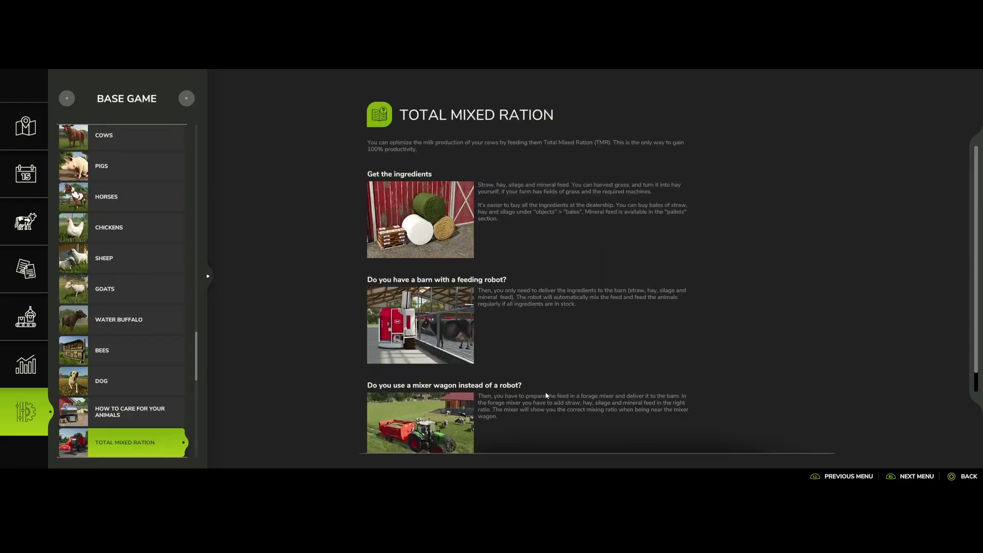
# Browse the Forestry help topics from Tree Types to Winch
pyautogui.press('Down')
pyautogui.press('Down')
pyautogui.press('Down')
pyautogui.press('Down')
pyautogui.press('Down')
pyautogui.press('Down')
pyautogui.press('Down')
pyautogui.press('Down')
pyautogui.press('Down')
pyautogui.press('Down')
pyautogui.press('Down')
pyautogui.press('Down')
pyautogui.press('Down')
pyautogui.press('Down')
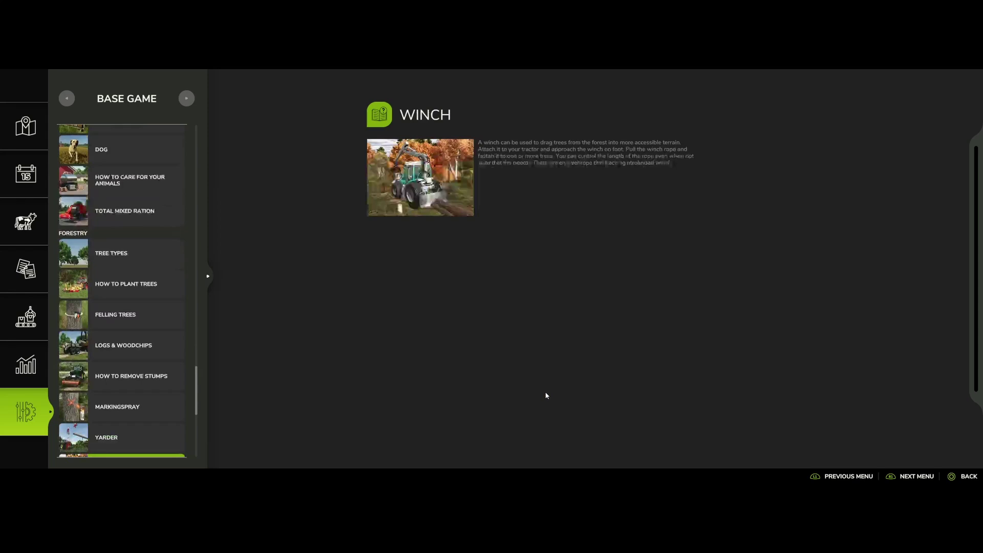
# Move on through the help topics after Winch to the Crops page of the Icon Overview
pyautogui.press('Down')
pyautogui.press('Down')
pyautogui.press('Down')
pyautogui.press('Down')
pyautogui.press('Down')
pyautogui.press('Down')
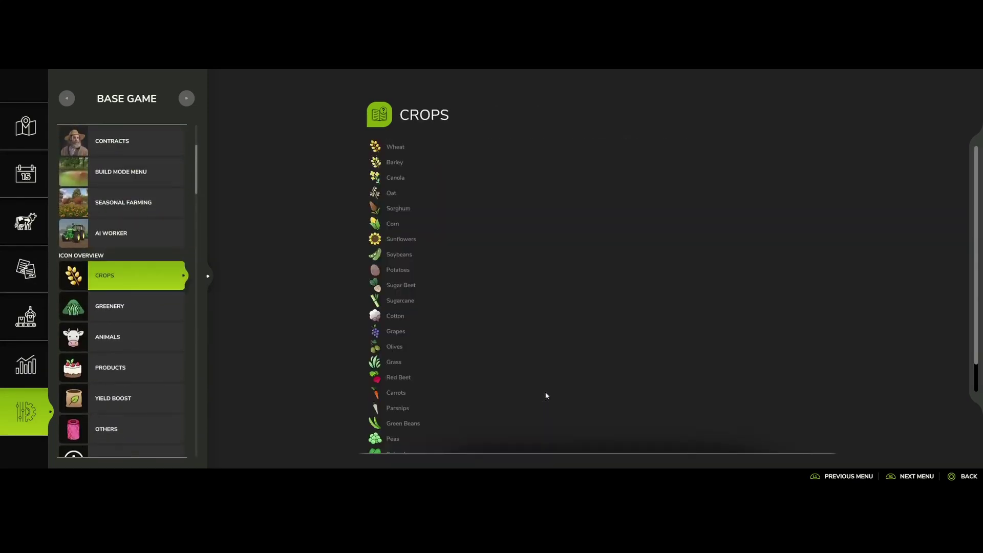
# Leave the help pages and go across the Settings overview to the Quit Game option
pyautogui.press('Escape')
pyautogui.press('Right')
pyautogui.press('Right')
pyautogui.press('Right')
pyautogui.press('Right')
pyautogui.press('Right')
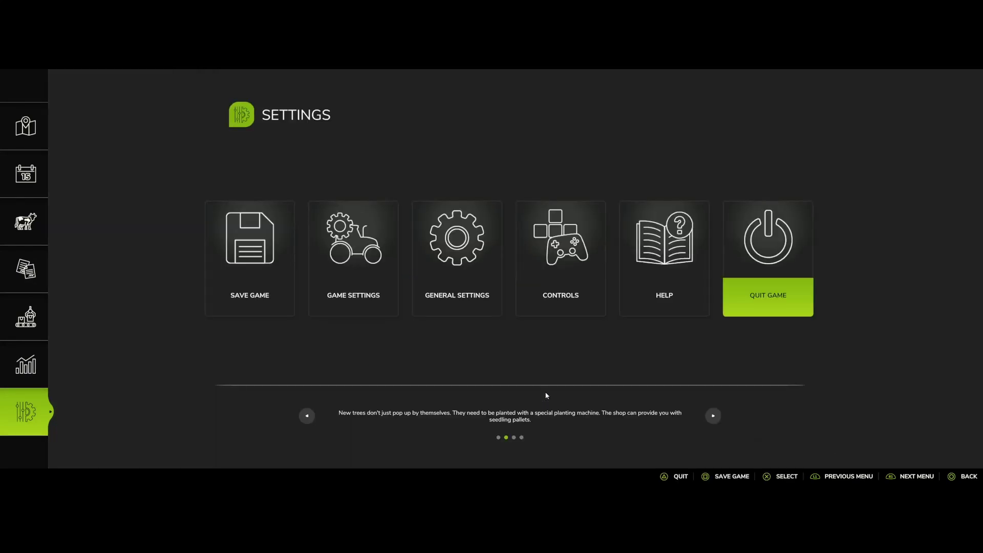
# Show the next gameplay tip on the Settings overview and return to the Save Game option
pyautogui.press('Down')
pyautogui.press('Right')
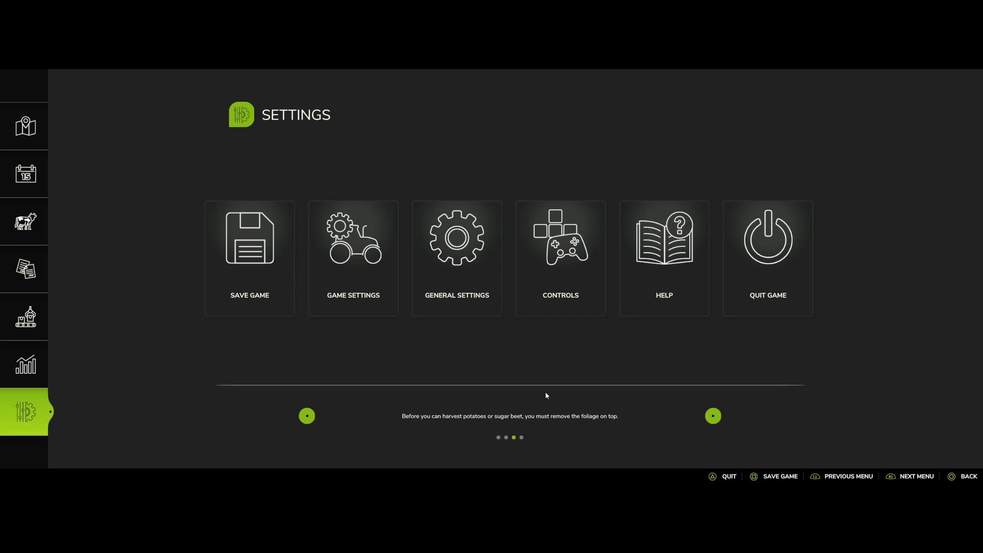
pyautogui.press('Up')
pyautogui.press('Left')
pyautogui.press('Left')
pyautogui.press('Left')
pyautogui.press('Left')
pyautogui.press('Left')
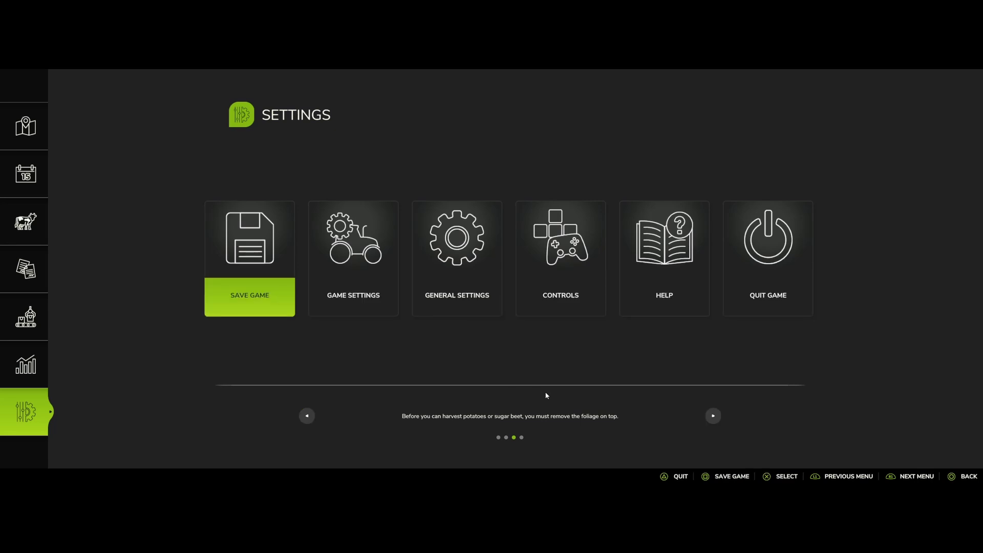